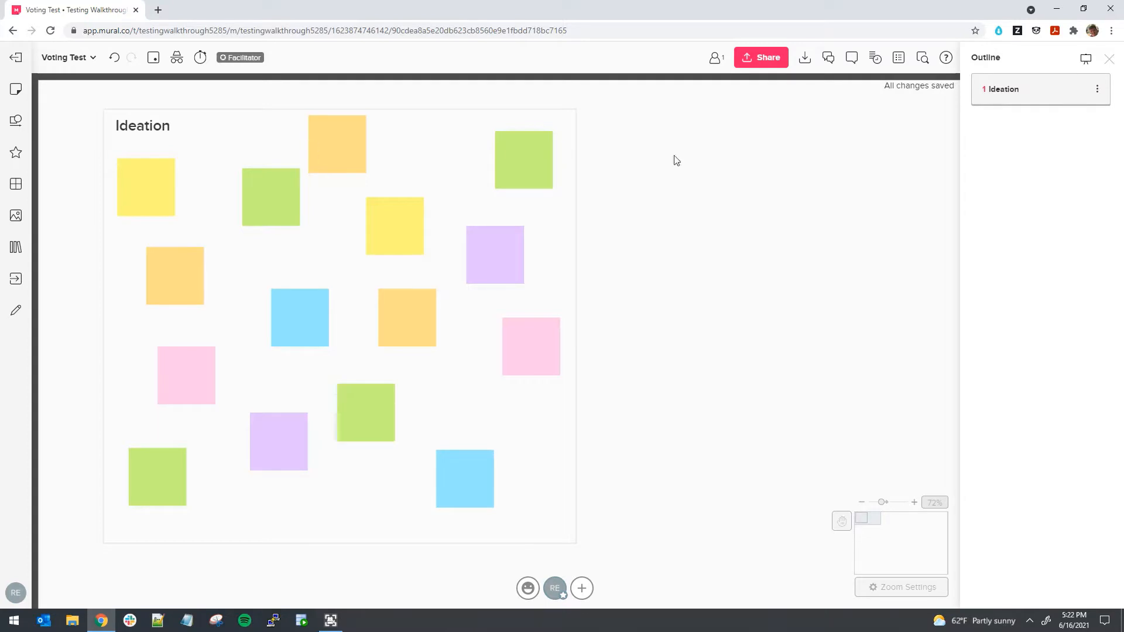
pyautogui.scroll(-3, 678, 206)
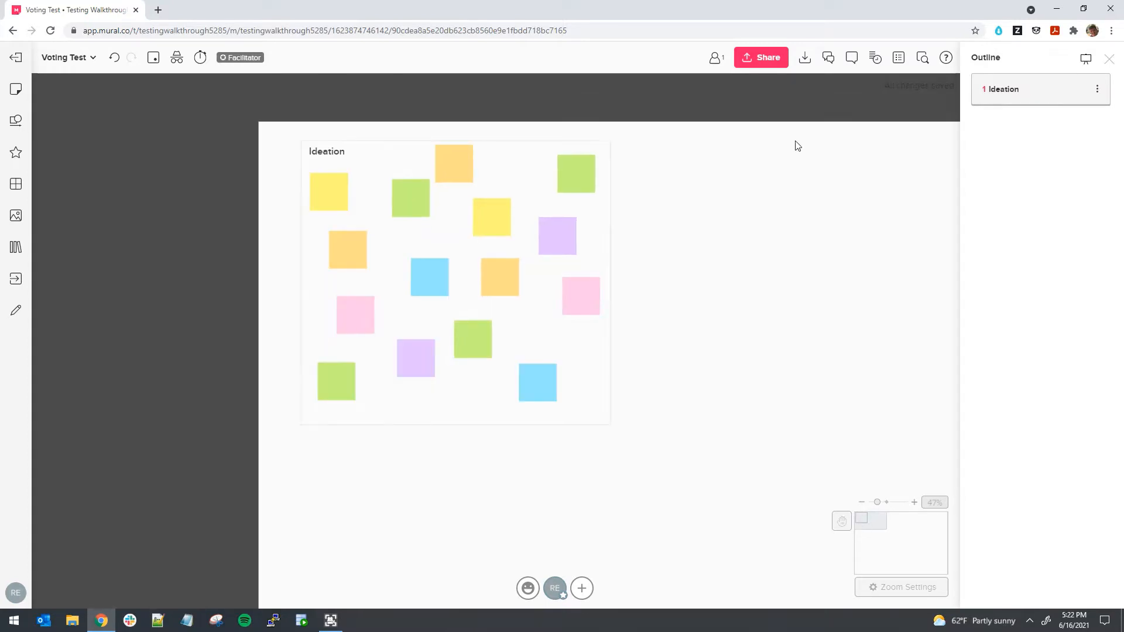
pyautogui.scroll(-3, 717, 211)
pyautogui.moveTo(699, 235); pyautogui.dragTo(507, 223)
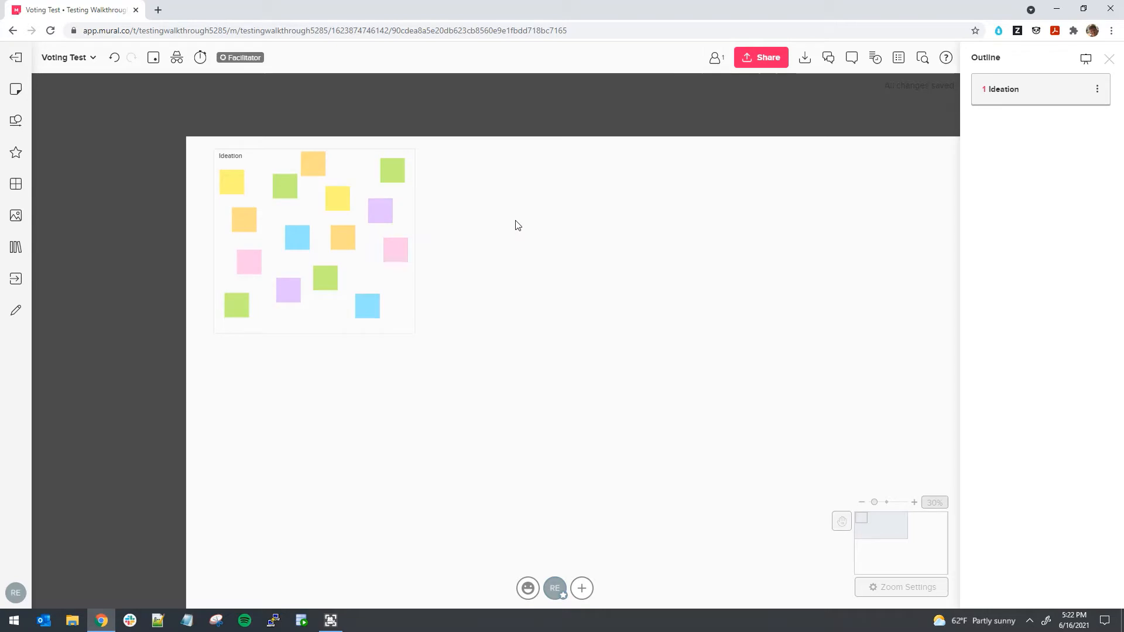
pyautogui.click(1031, 94)
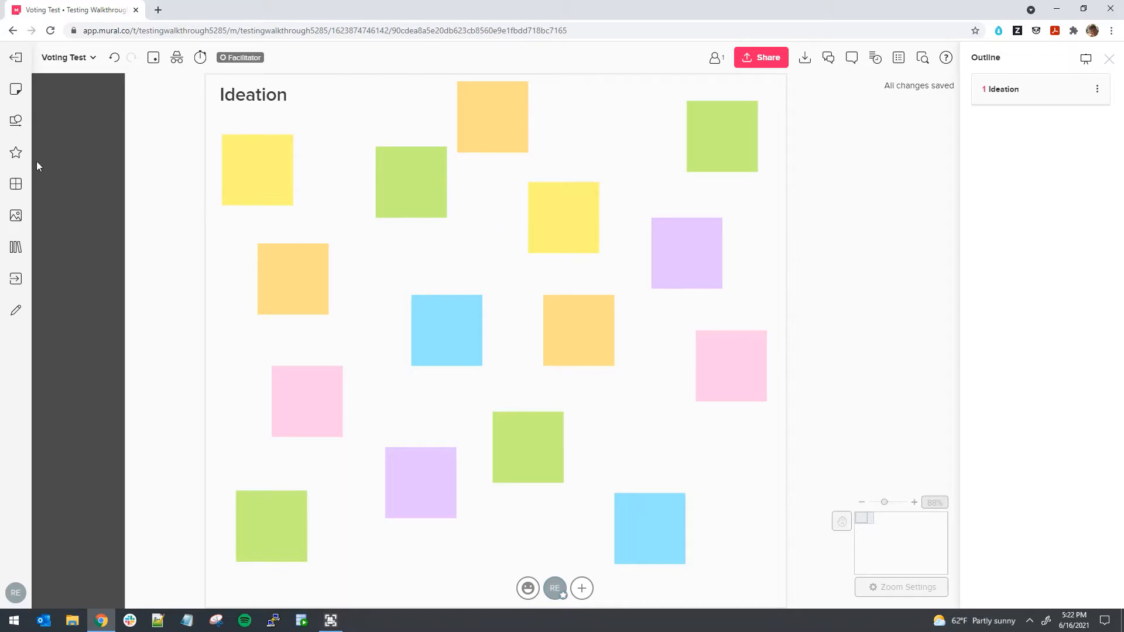
# Step: Add a yellow circle sticky note beside the Ideation frame and shrink it to a small dot
pyautogui.click(16, 120)
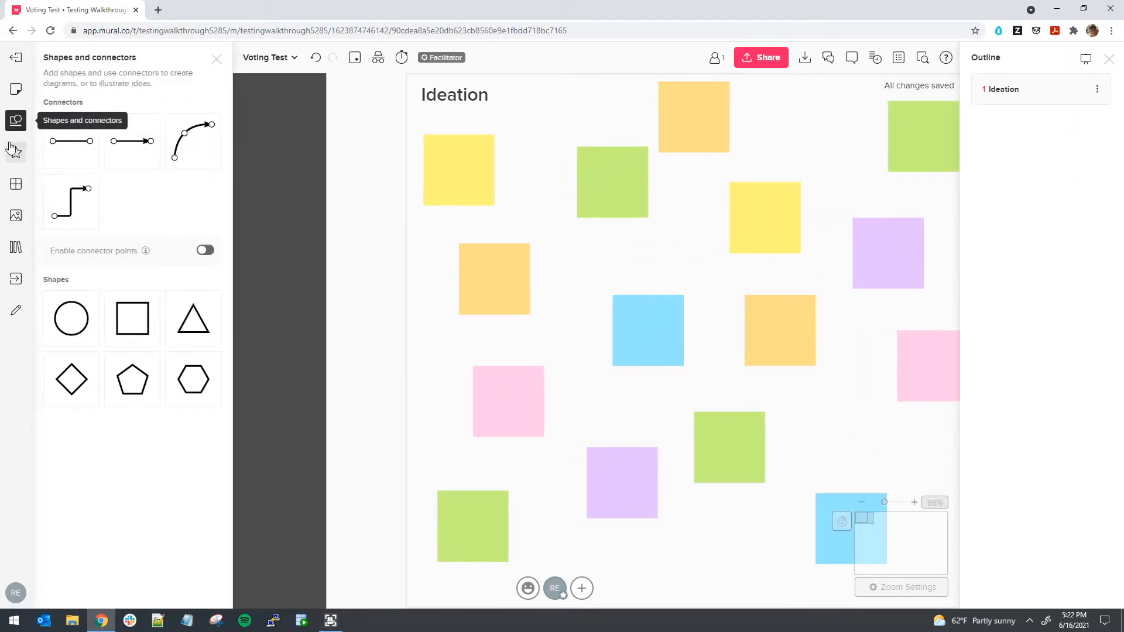
pyautogui.click(16, 89)
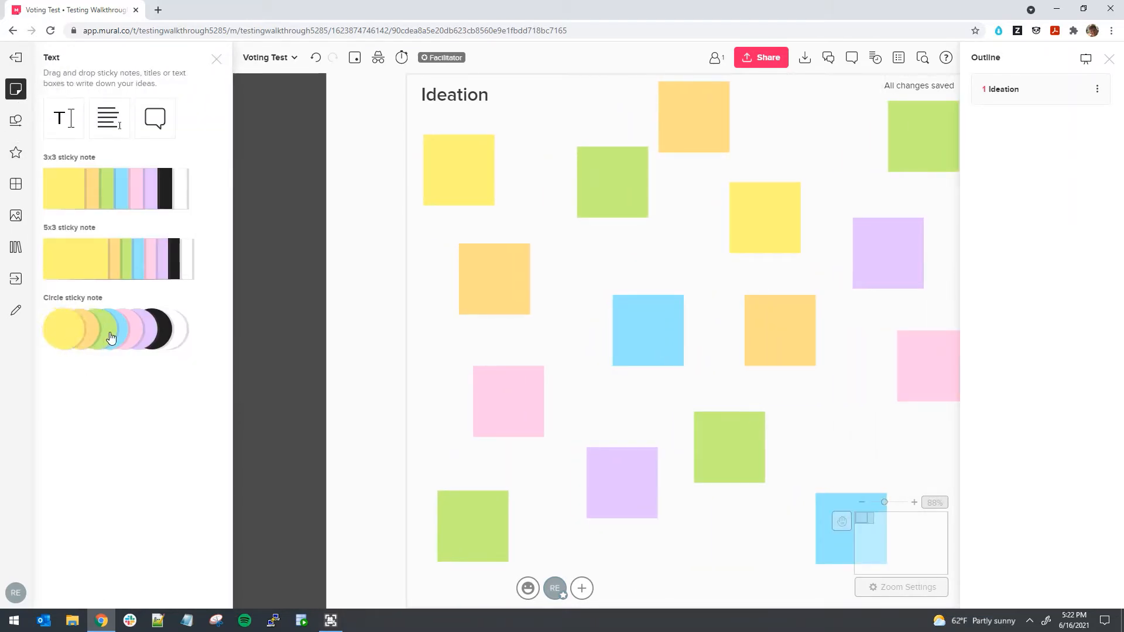
pyautogui.moveTo(65, 334); pyautogui.dragTo(355, 349)
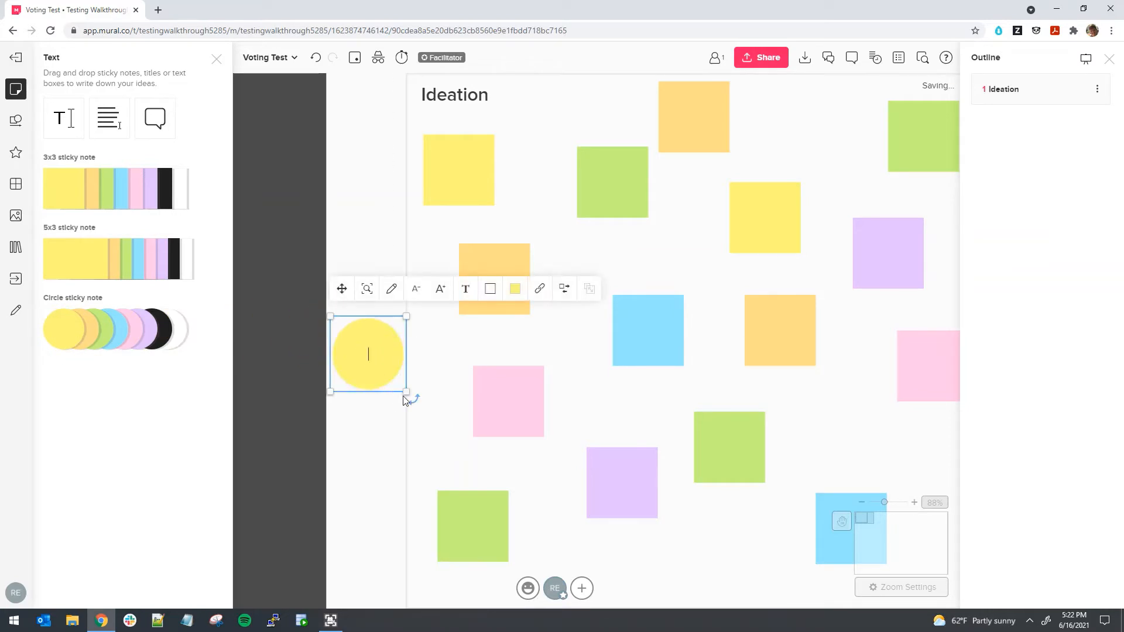
pyautogui.moveTo(407, 397); pyautogui.dragTo(379, 211)
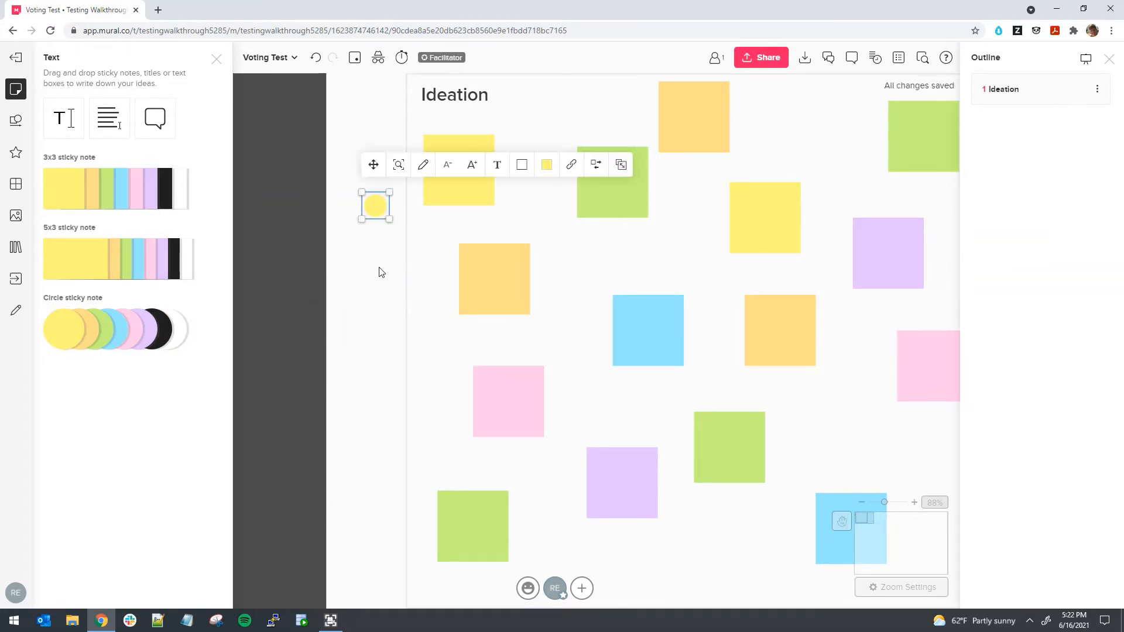
pyautogui.click(216, 59)
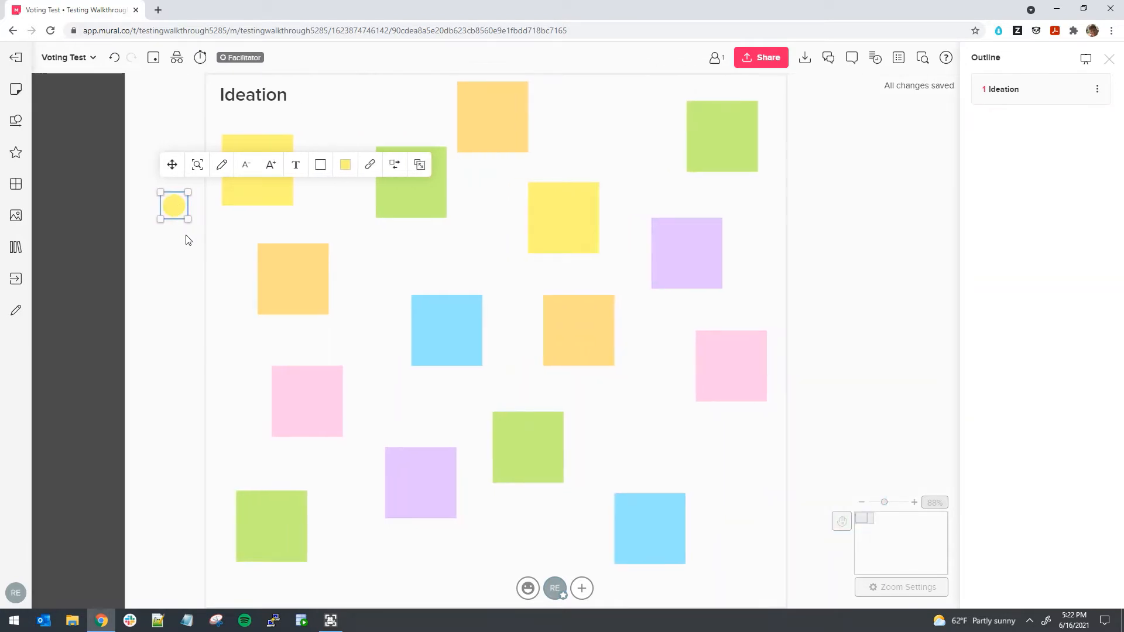
# Step: Move the small circle sticky note just outside the Ideation frame's upper-right corner and color it red
pyautogui.scroll(-2, 186, 238)
pyautogui.click(695, 158)
pyautogui.moveTo(696, 158); pyautogui.dragTo(692, 113)
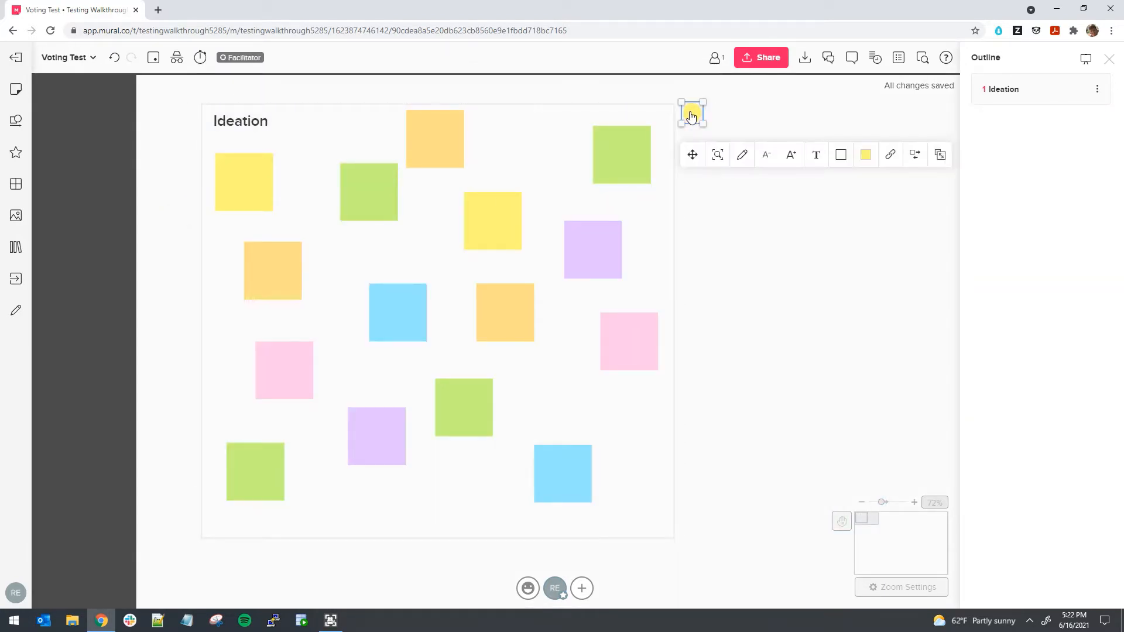
pyautogui.click(867, 155)
pyautogui.click(868, 247)
pyautogui.click(751, 223)
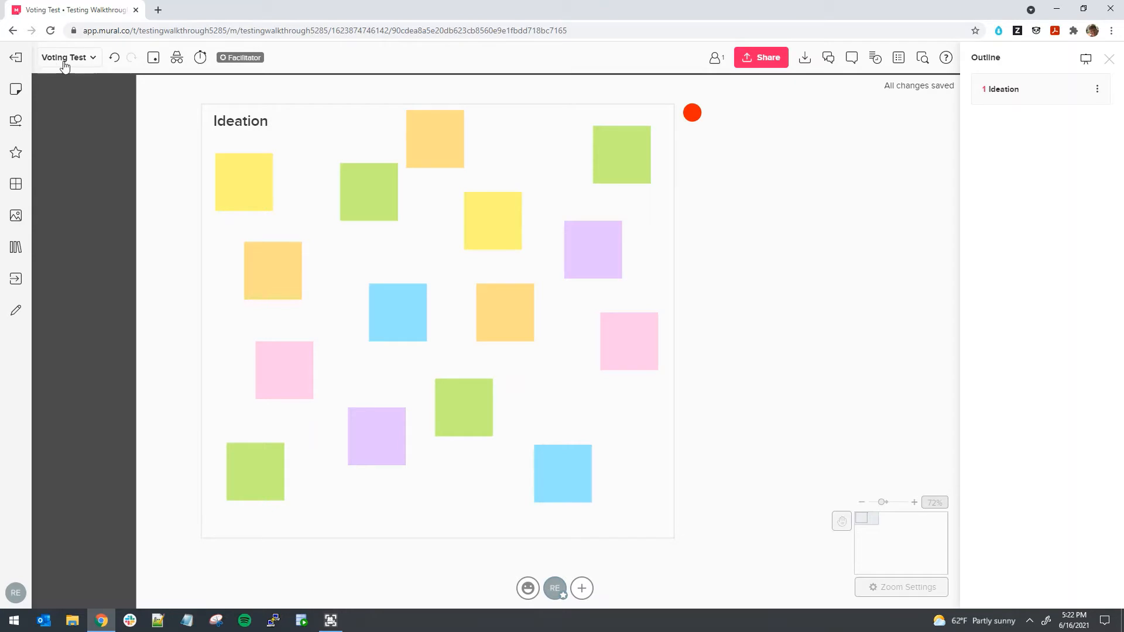
# Step: Start a voting session named "Most feasible ideas" with 5 votes per person and begin voting
pyautogui.click(153, 58)
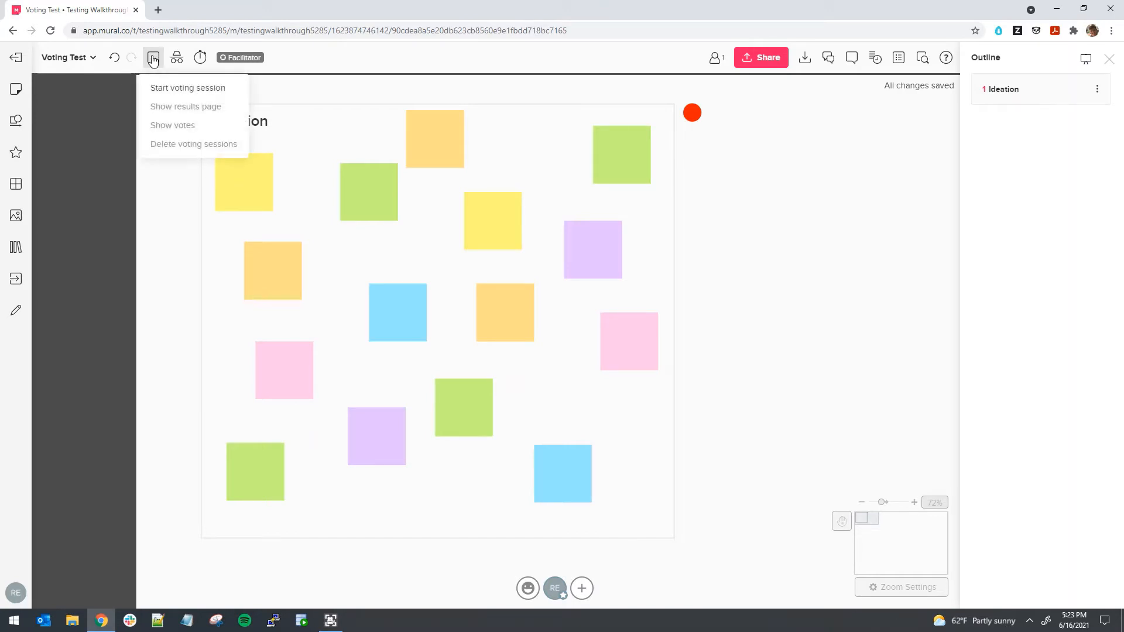
pyautogui.click(183, 96)
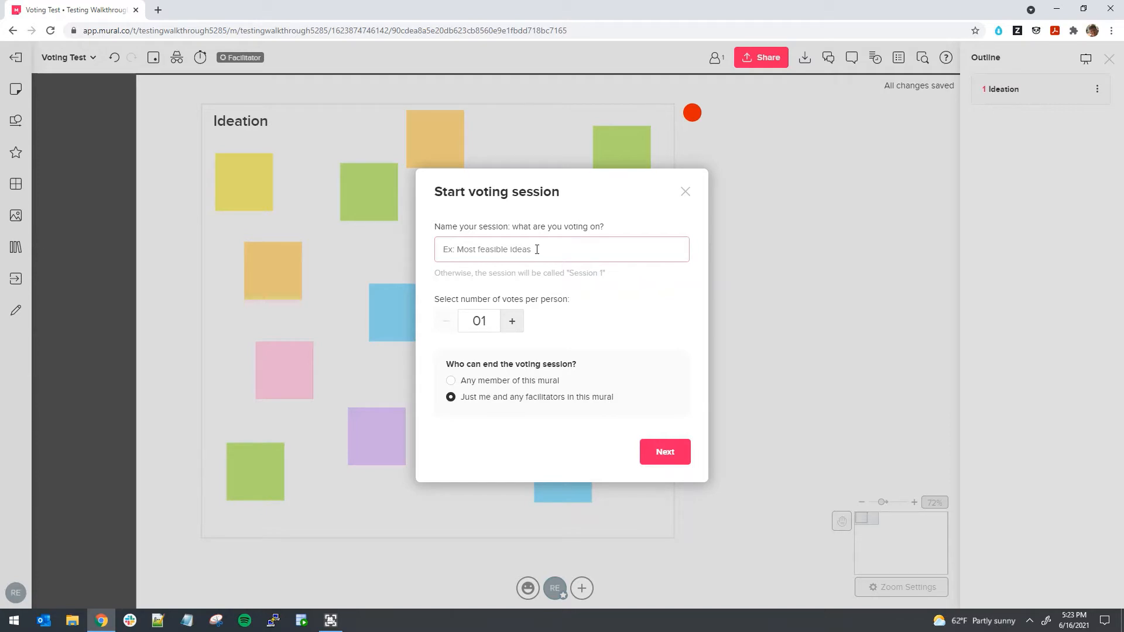
pyautogui.write('Most feasible ideas')
pyautogui.click(513, 322)
pyautogui.click(514, 320)
pyautogui.click(513, 319)
pyautogui.click(514, 319)
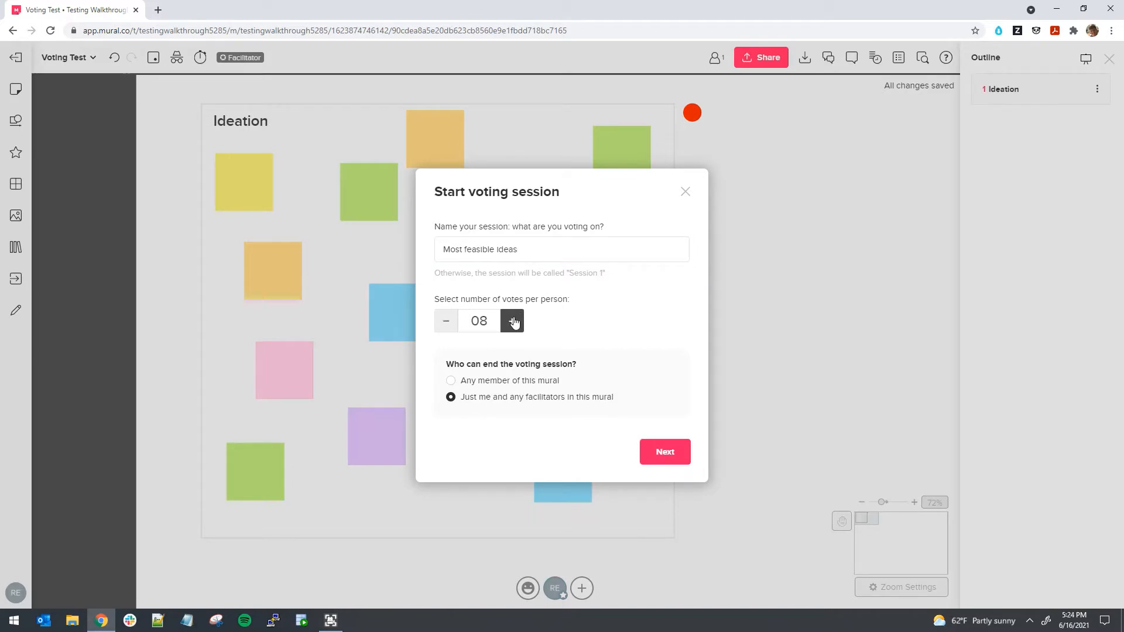
pyautogui.click(441, 322)
pyautogui.click(442, 322)
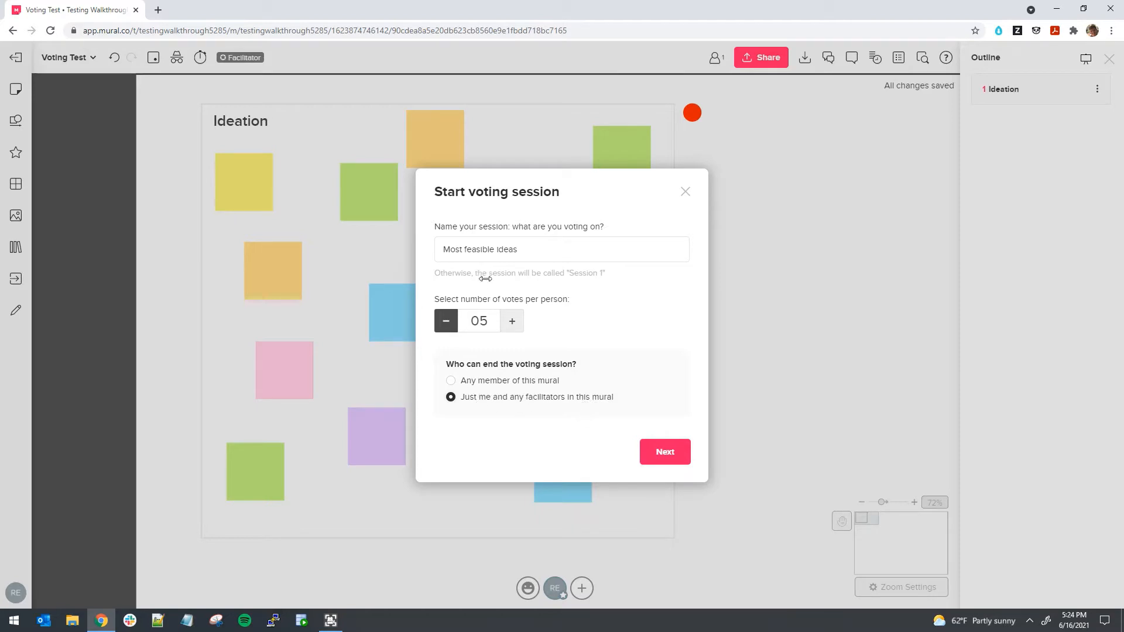
pyautogui.moveTo(465, 252); pyautogui.dragTo(562, 248)
pyautogui.click(562, 248)
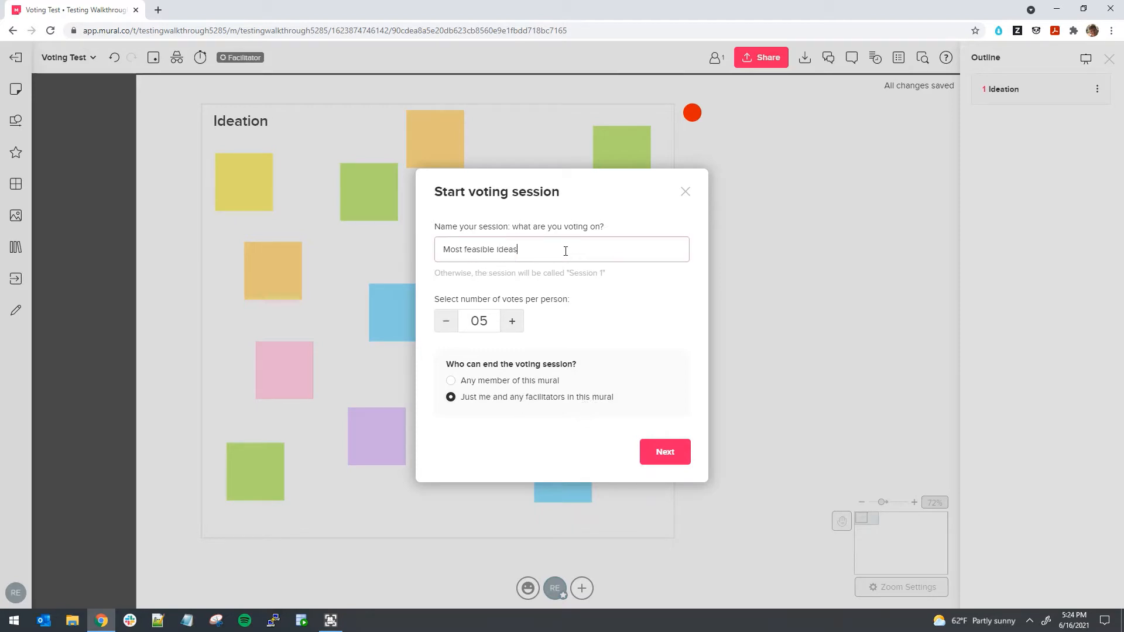
pyautogui.click(655, 462)
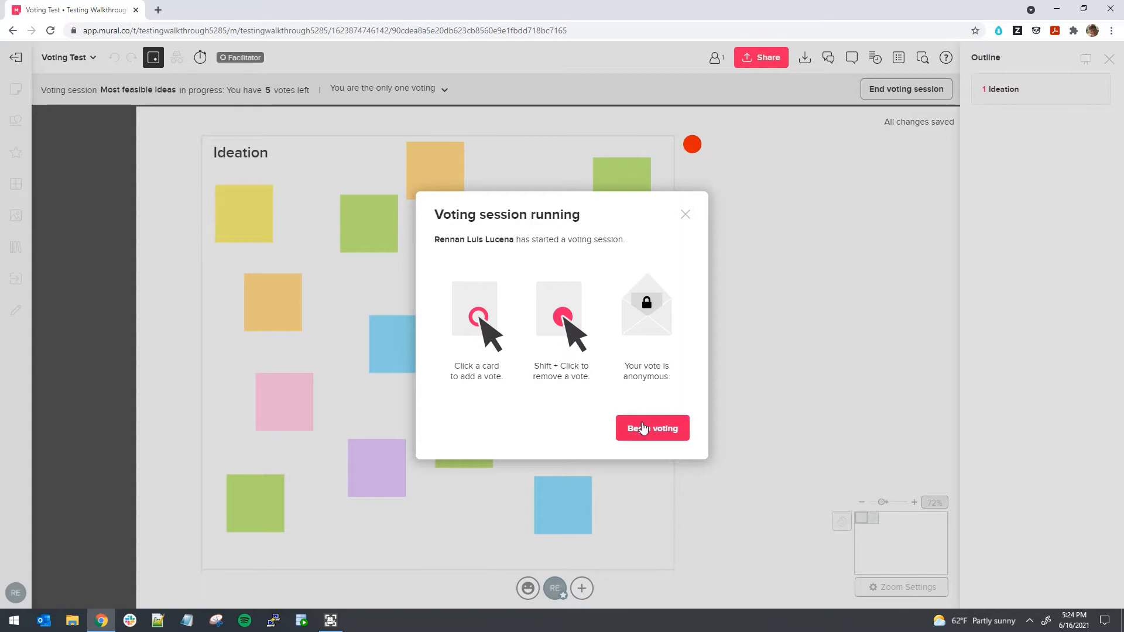
pyautogui.click(646, 440)
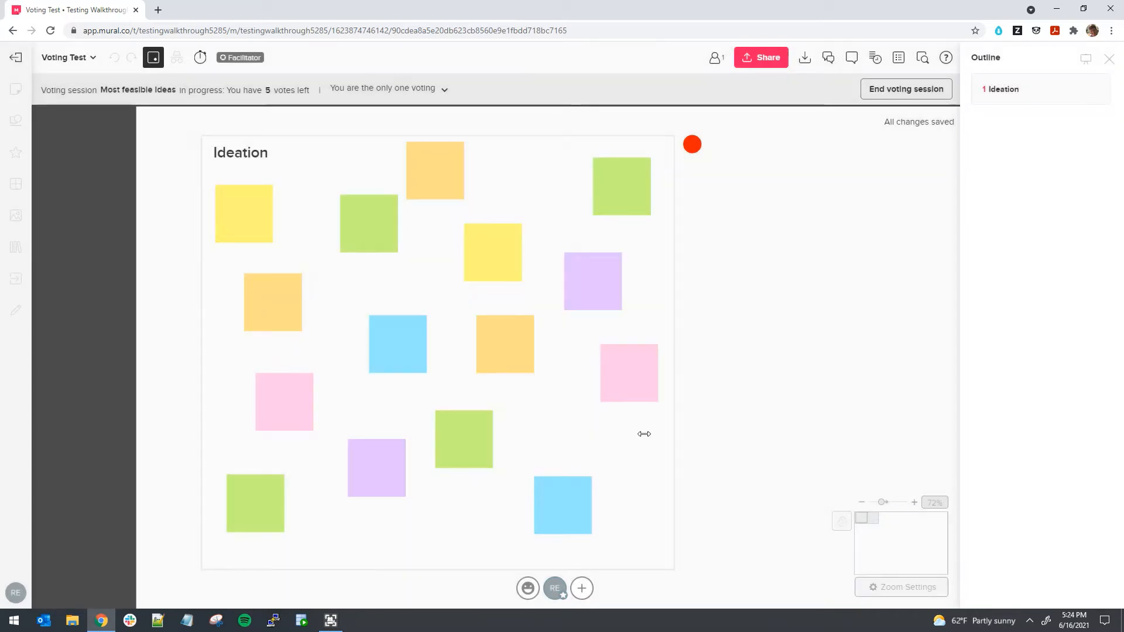
# Step: Cast test votes on the Ideation frame and the topmost orange sticky note, and remove both
pyautogui.scroll(-2, 320, 315)
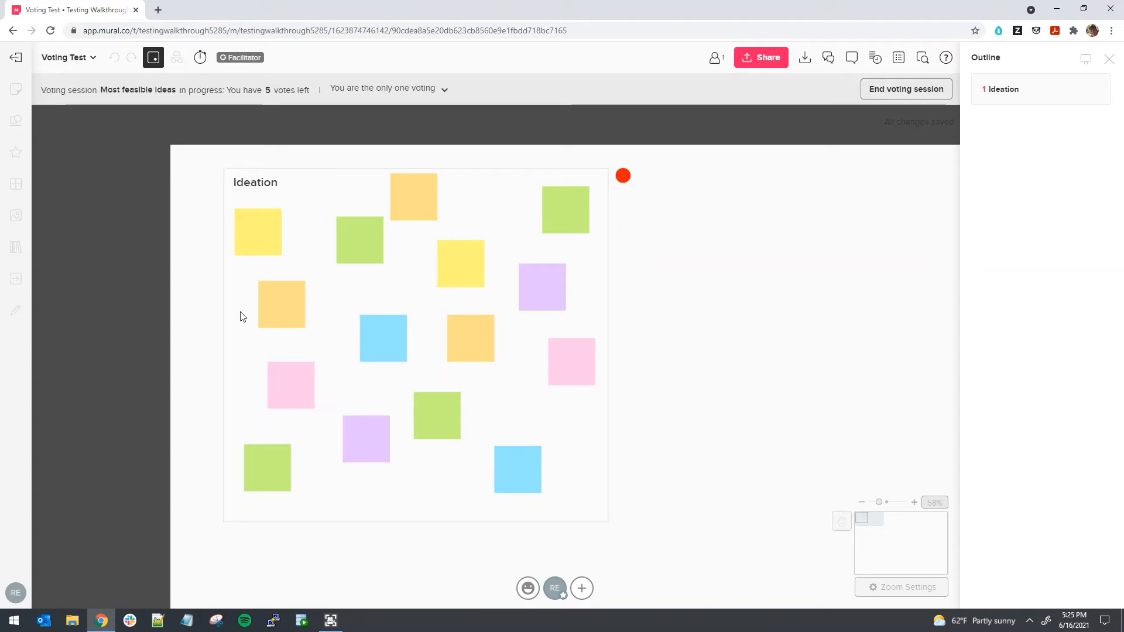
pyautogui.scroll(1, 301, 305)
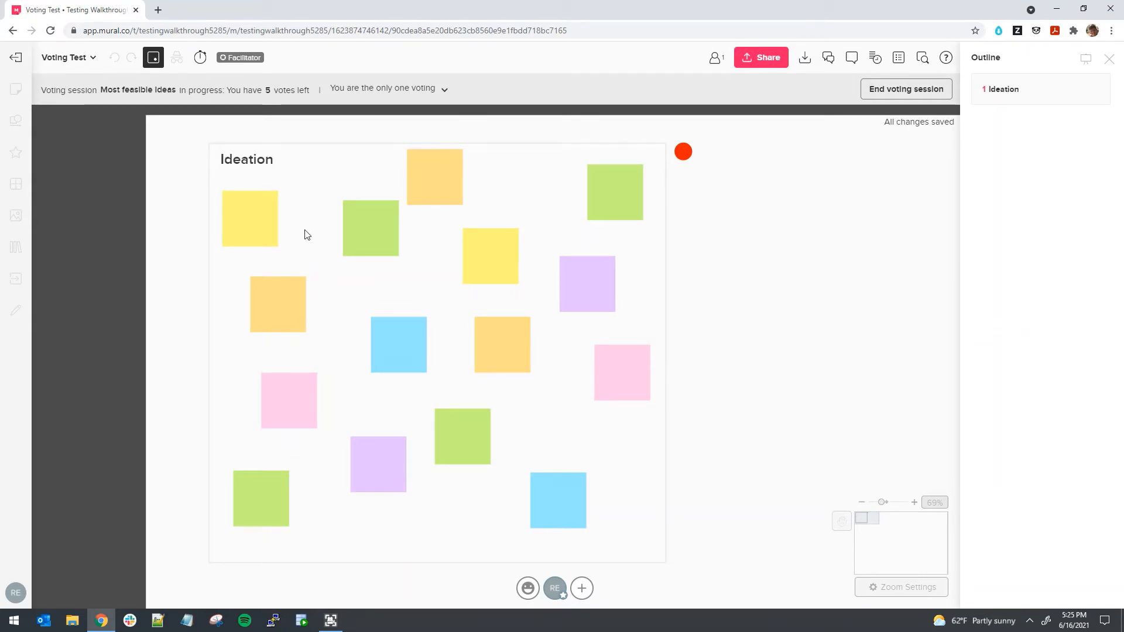
pyautogui.click(328, 166)
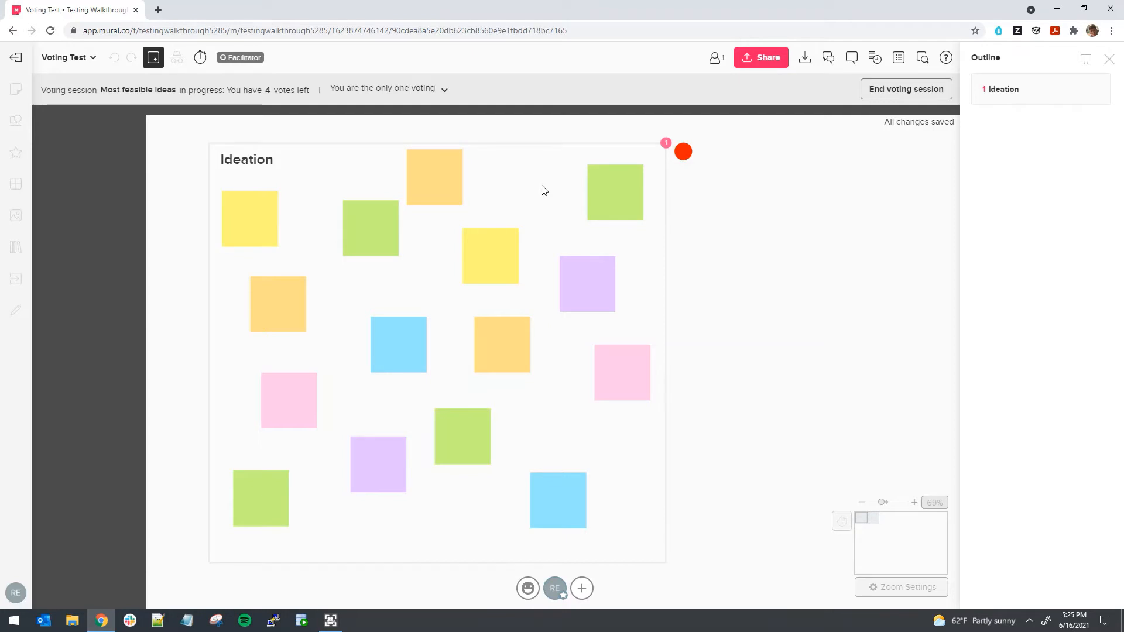
pyautogui.click(572, 170)
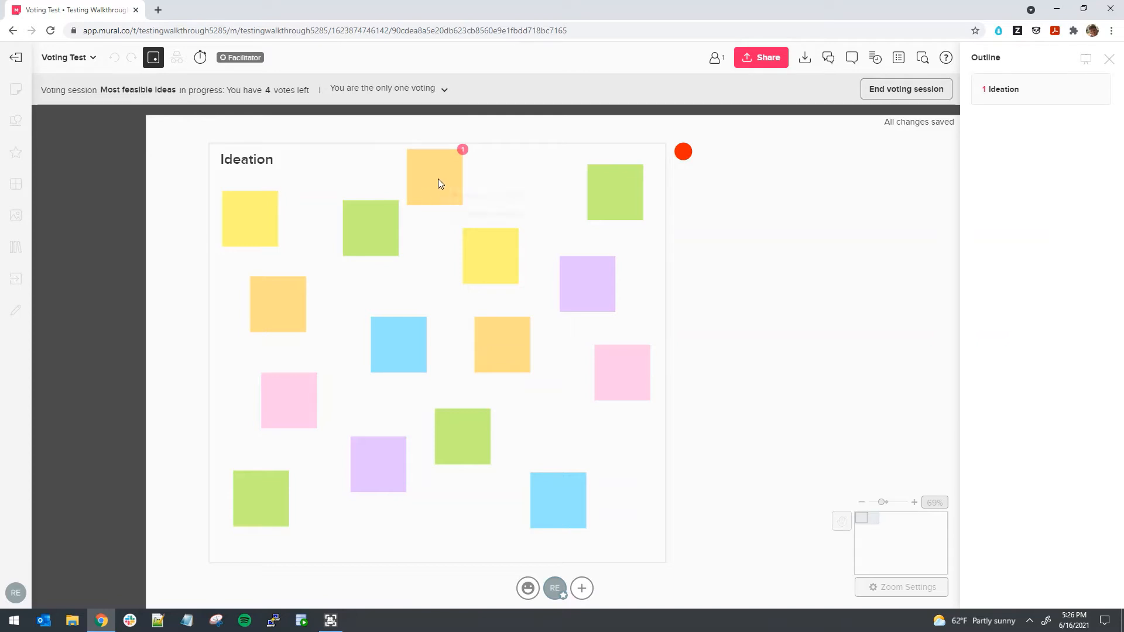
pyautogui.moveTo(438, 180)
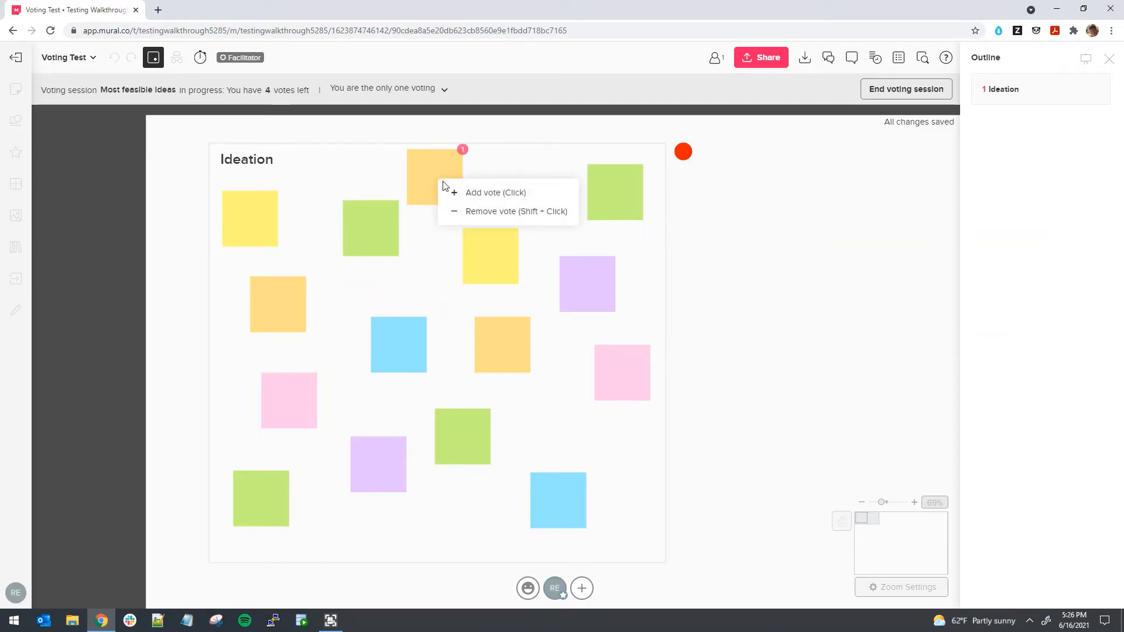
pyautogui.click(469, 211)
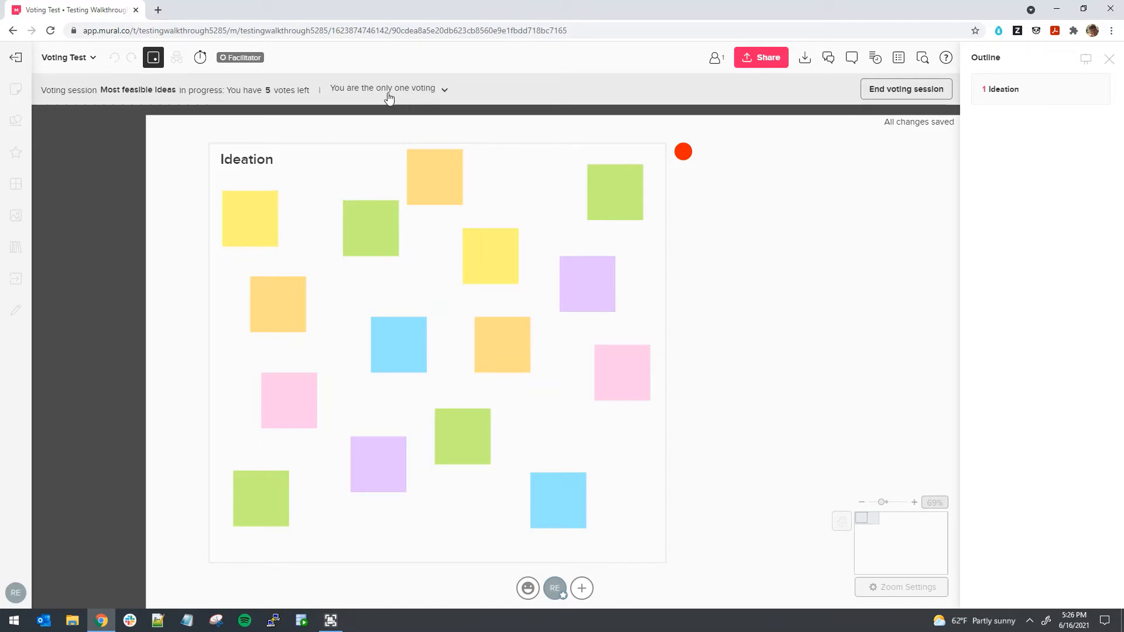
# Step: Cast one vote each on the upper-left yellow and green, left orange, central blue and lower-left pink sticky notes
pyautogui.click(249, 213)
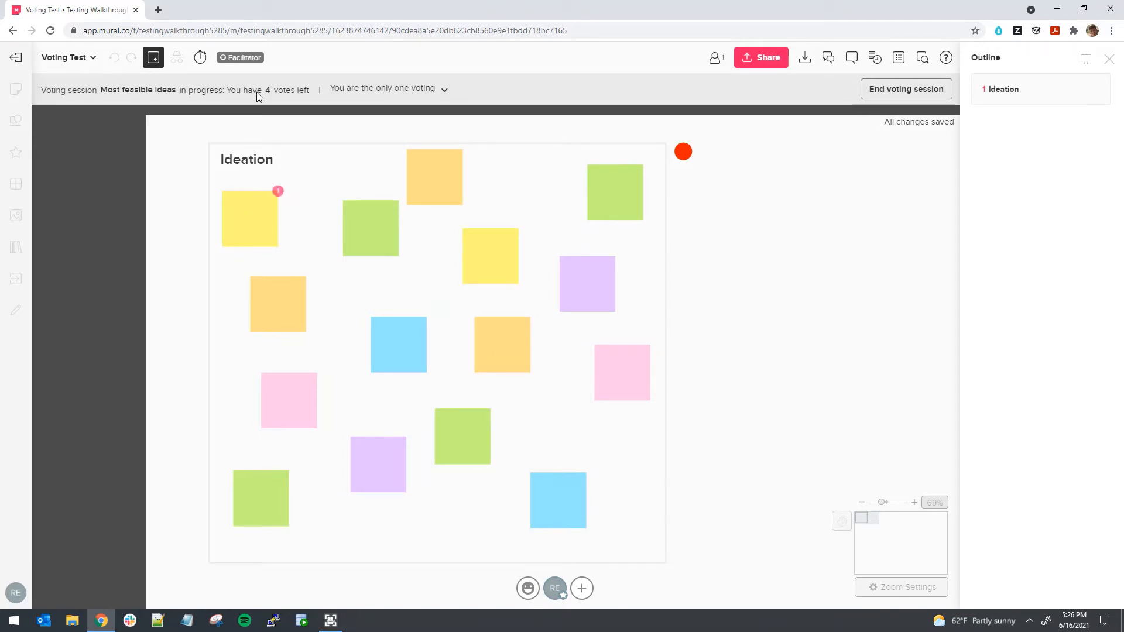
pyautogui.click(259, 217)
pyautogui.click(360, 219)
pyautogui.click(266, 308)
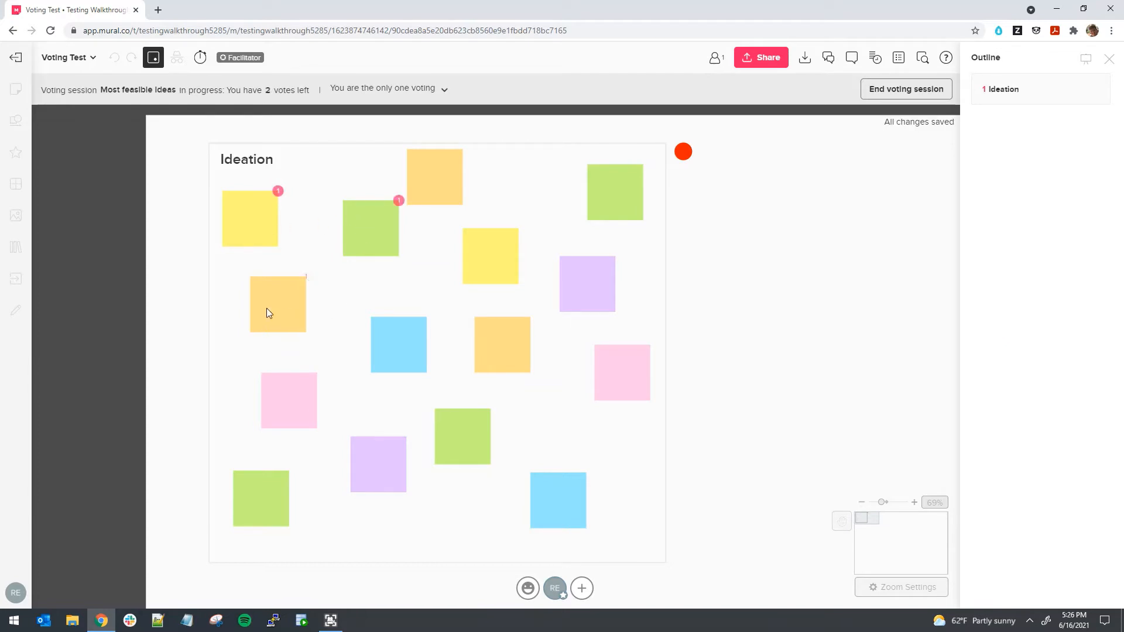
pyautogui.click(398, 349)
pyautogui.click(305, 400)
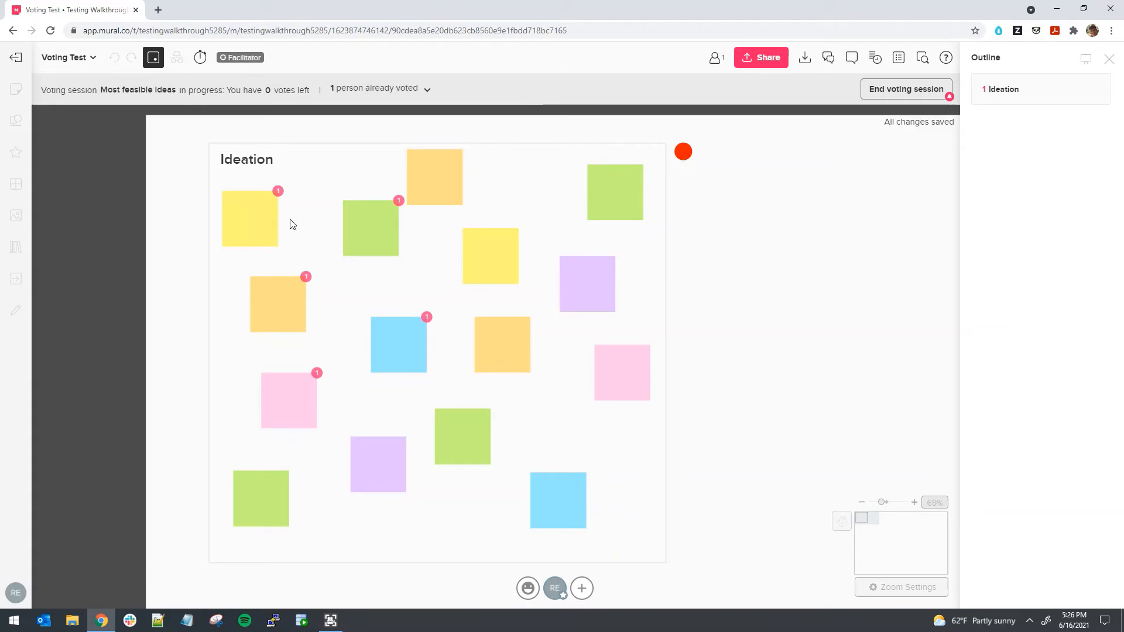
# Step: Check which participants have already voted and view the timer options, leaving both closed
pyautogui.click(355, 92)
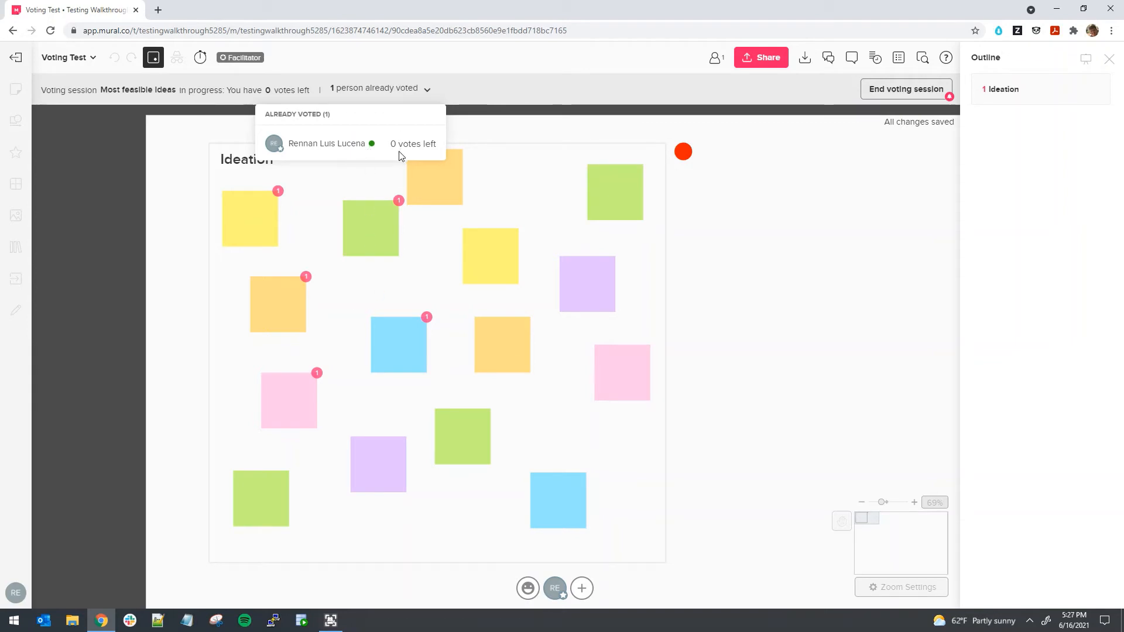
pyautogui.click(480, 89)
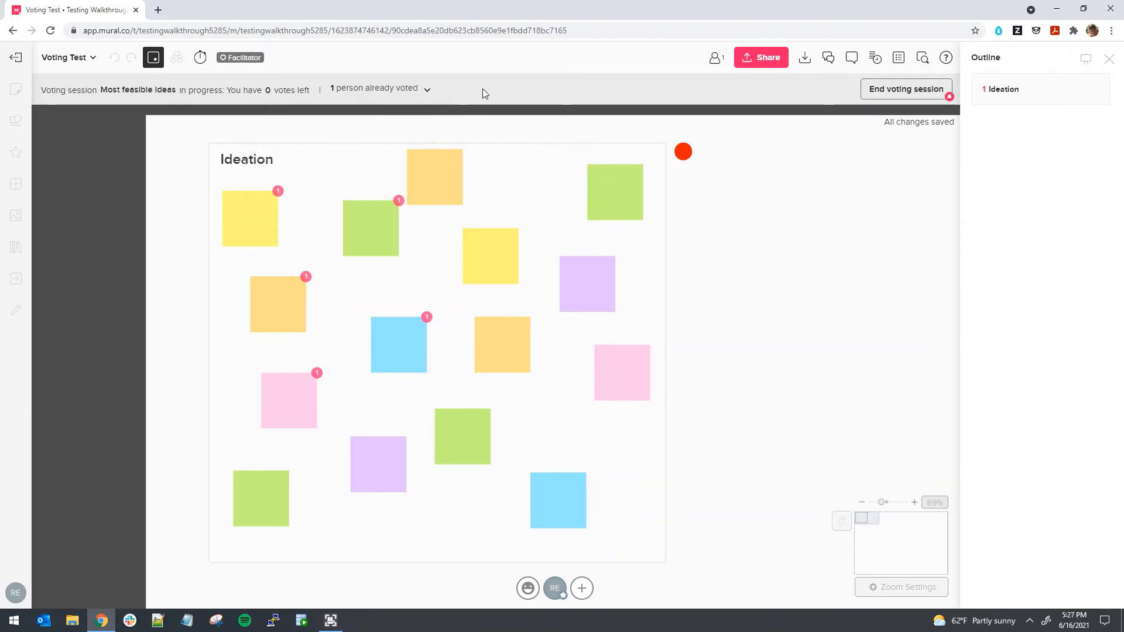
pyautogui.click(200, 60)
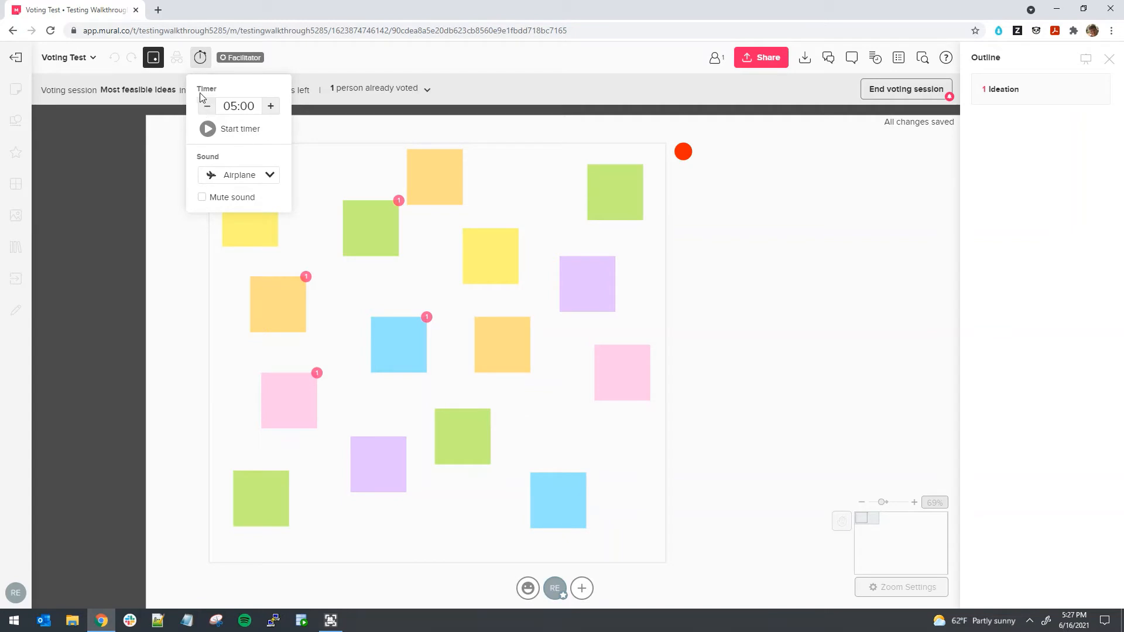
pyautogui.click(554, 92)
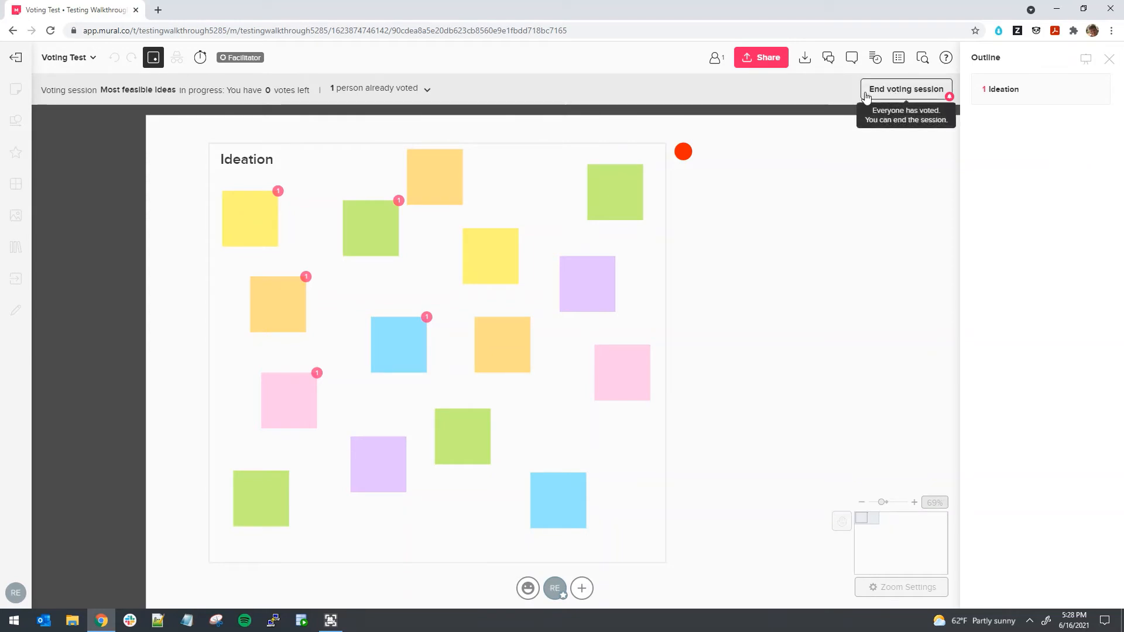
# Step: End the "Most feasible ideas" voting session and return from its results page to the board
pyautogui.click(896, 92)
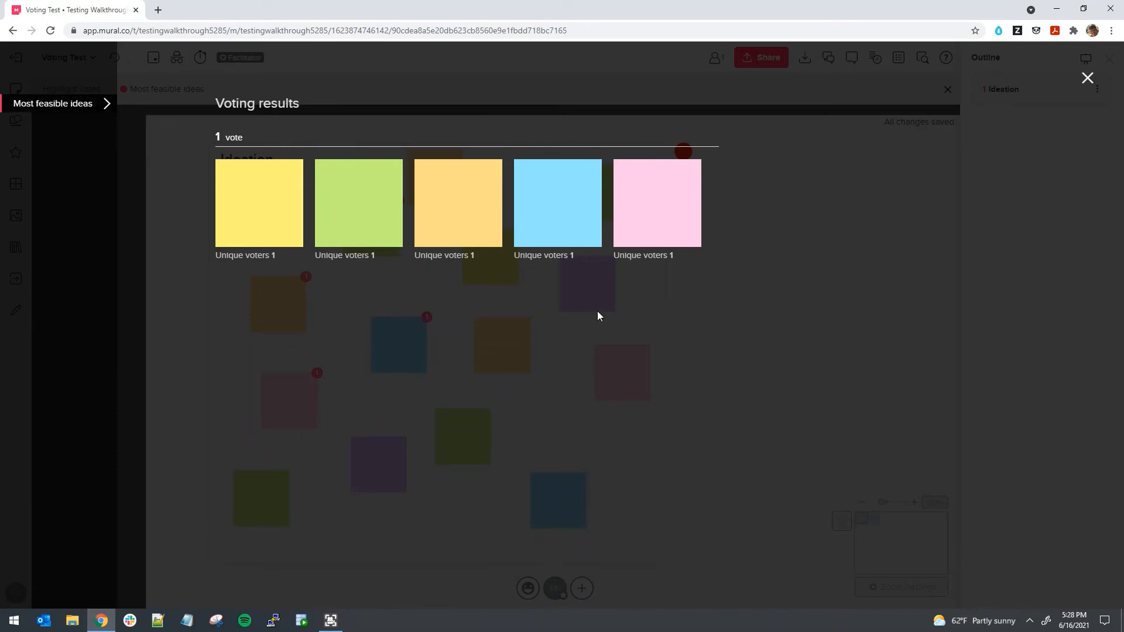
pyautogui.click(1088, 78)
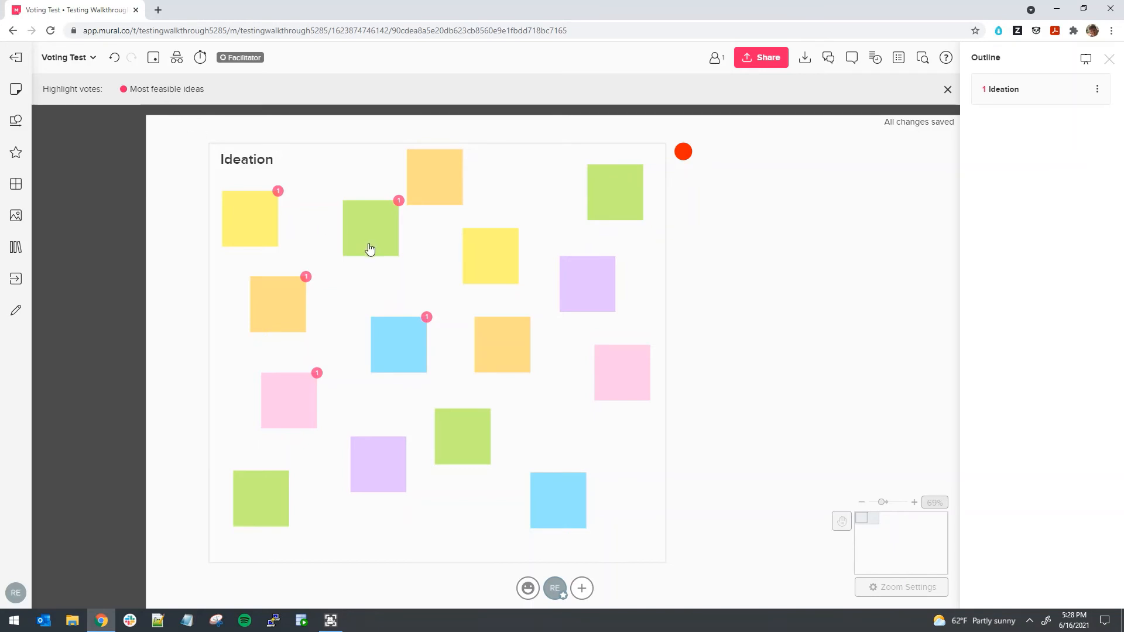
# Step: Start a voting session named "What is the wildest idea" with 5 votes per person that only facilitators can end
pyautogui.click(153, 57)
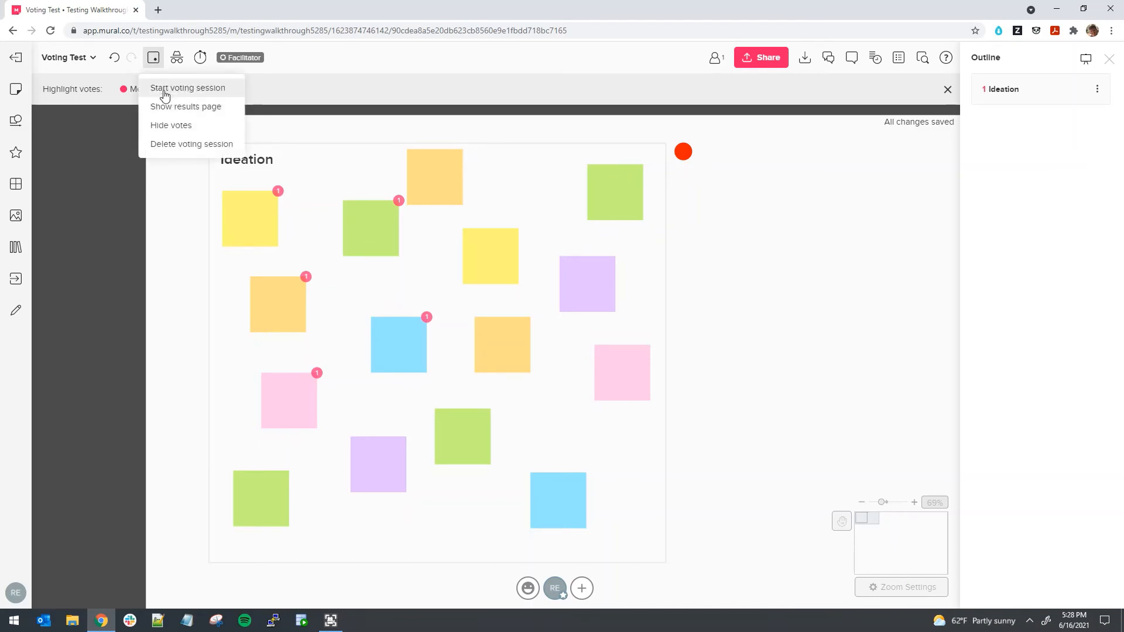
pyautogui.click(164, 93)
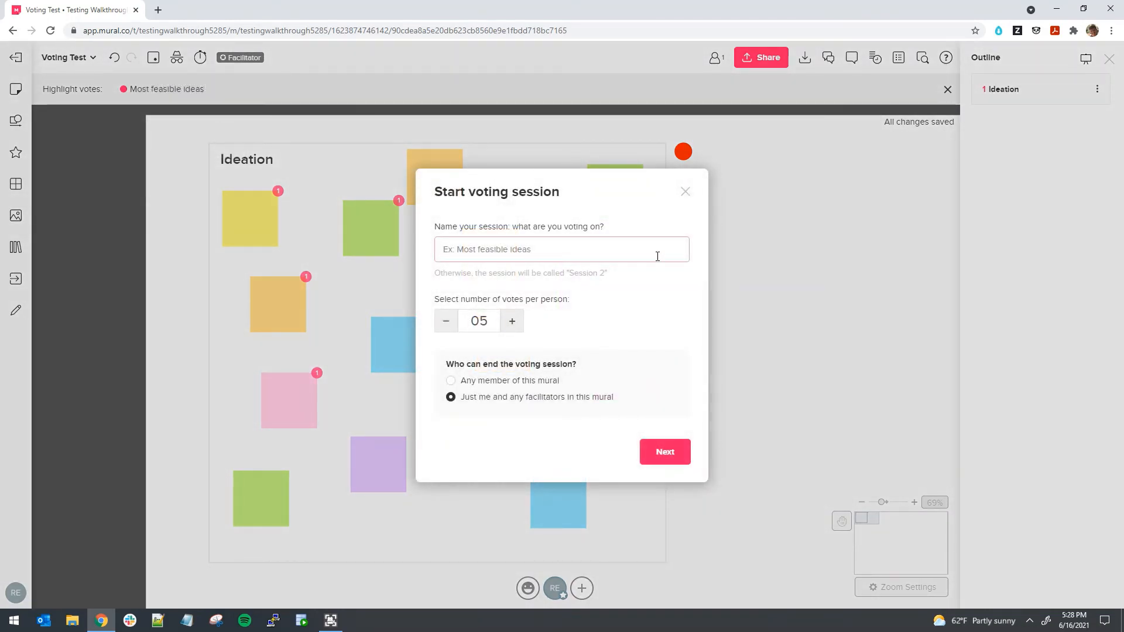
pyautogui.write('What is the wildest idea')
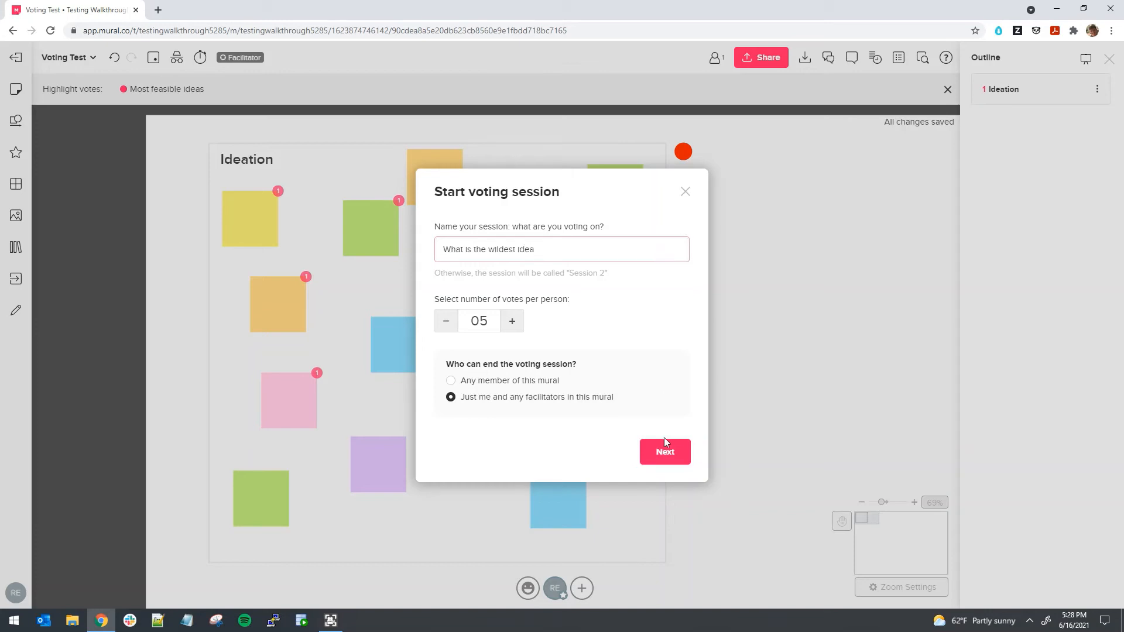
pyautogui.click(664, 442)
pyautogui.click(662, 436)
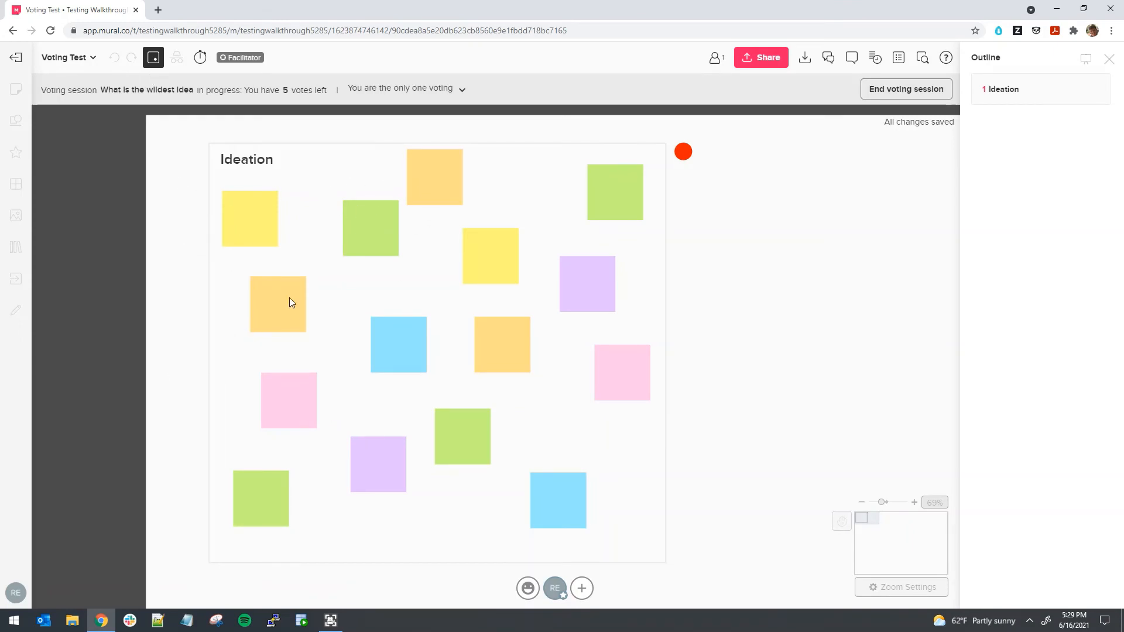
# Step: Cast three votes on the upper-left yellow sticky note and two on the green one beside it
pyautogui.click(252, 228)
pyautogui.click(252, 229)
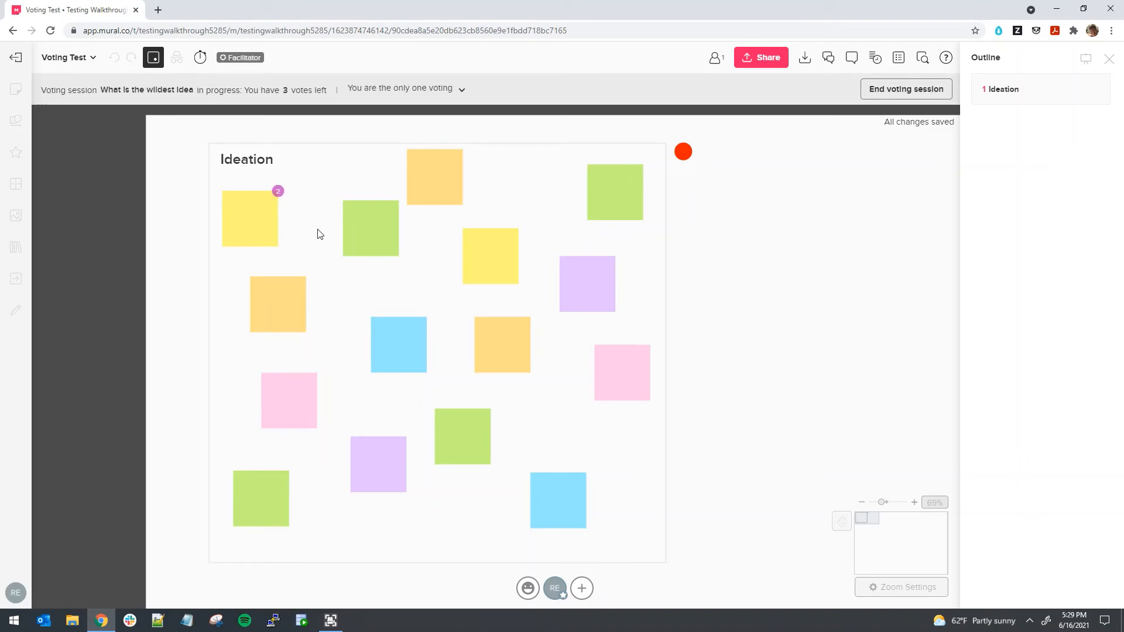
pyautogui.click(261, 228)
pyautogui.click(363, 224)
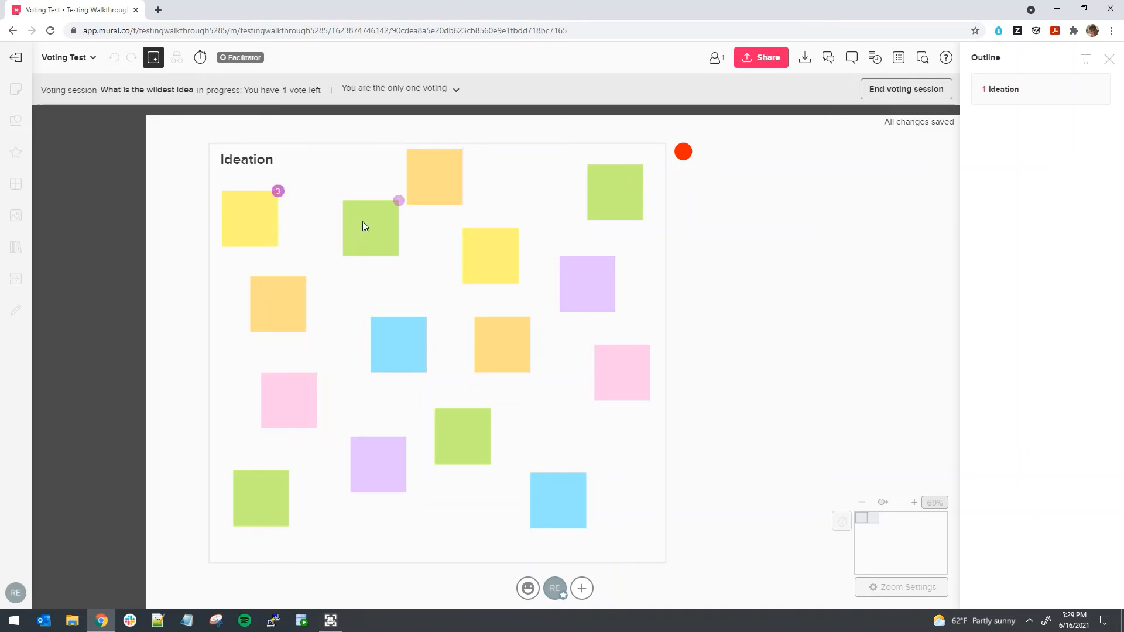
pyautogui.click(363, 224)
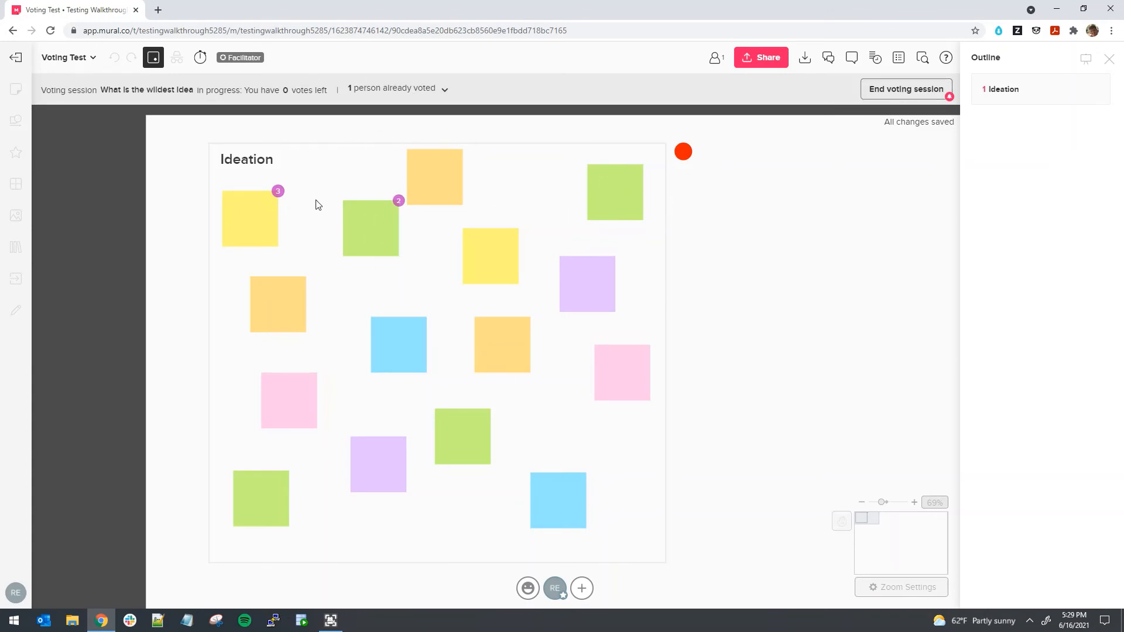
# Step: End the "What is the wildest idea" session, compare both sessions' voting results, and return to the board
pyautogui.click(884, 89)
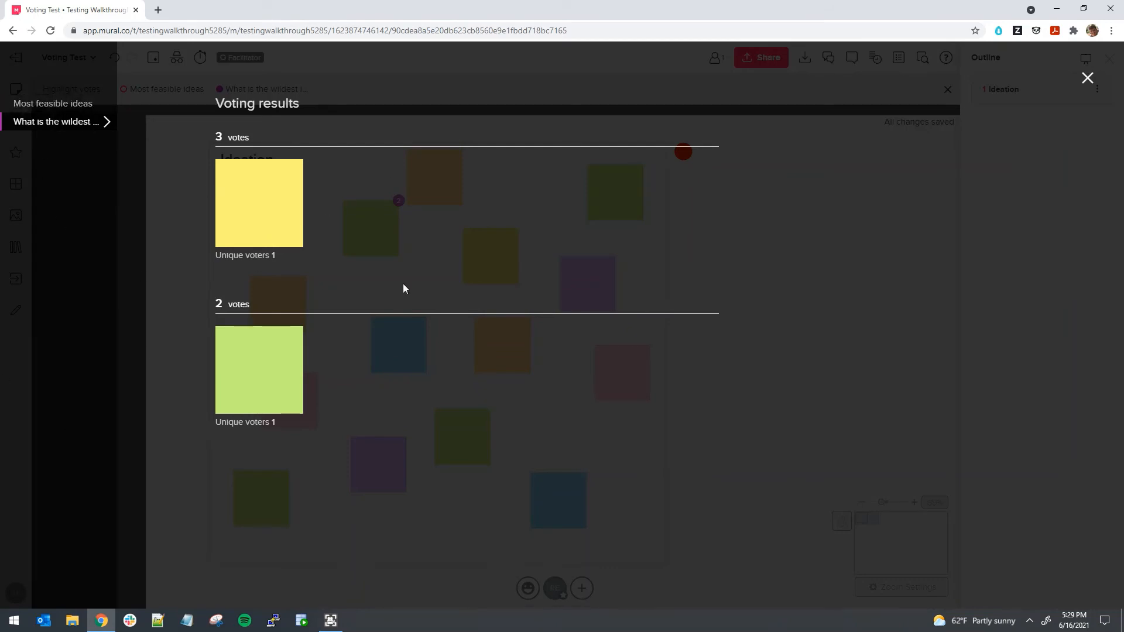
pyautogui.click(53, 105)
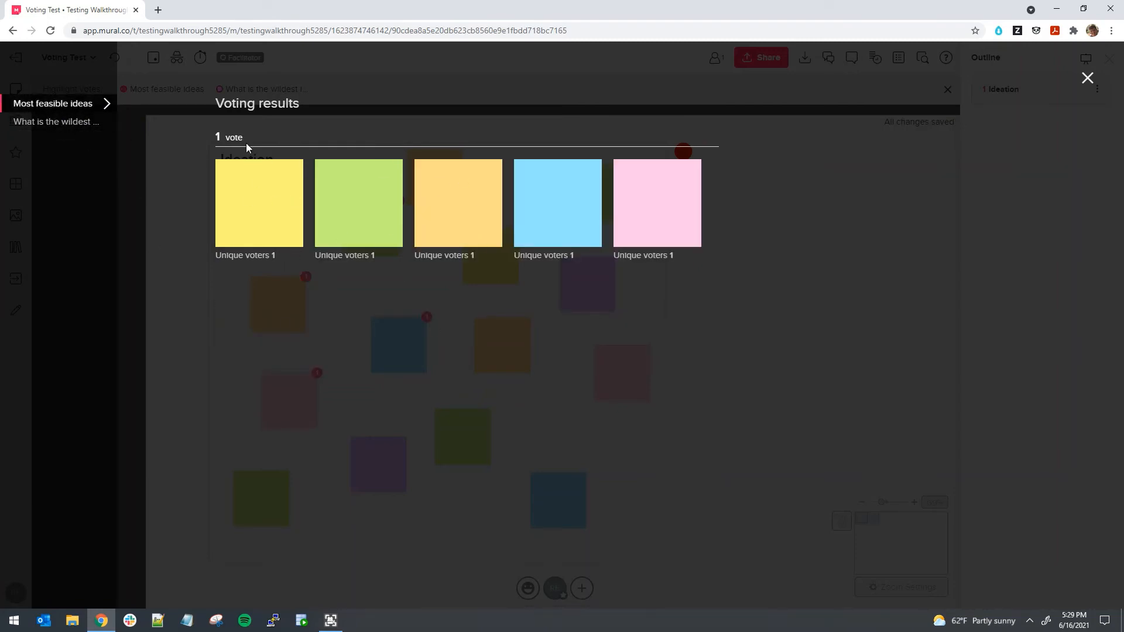
pyautogui.click(48, 124)
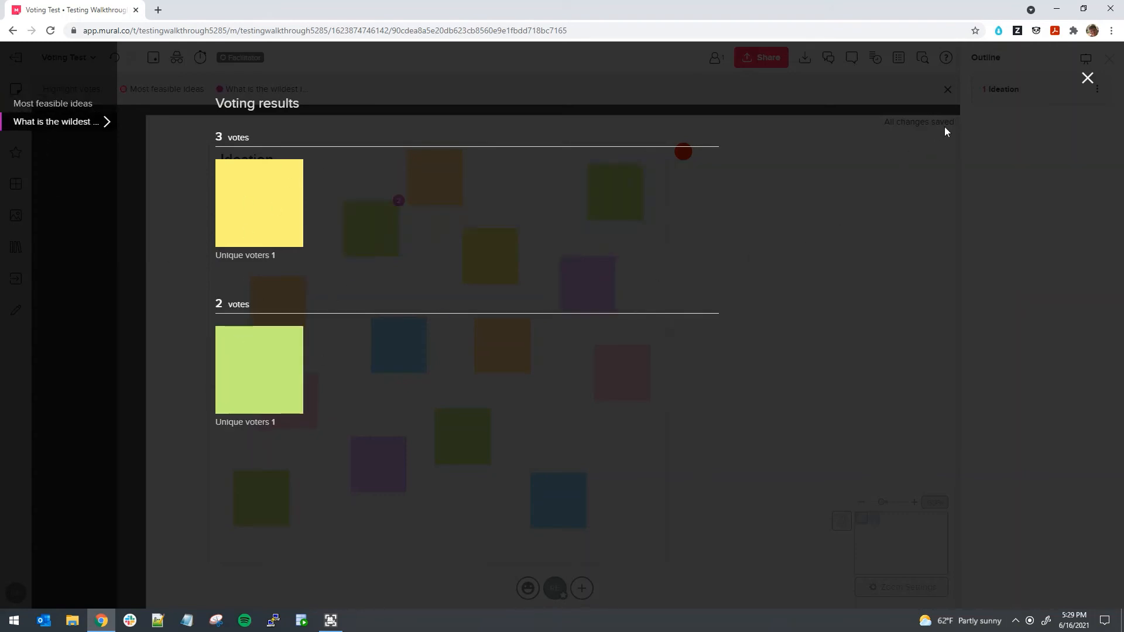
pyautogui.click(1087, 79)
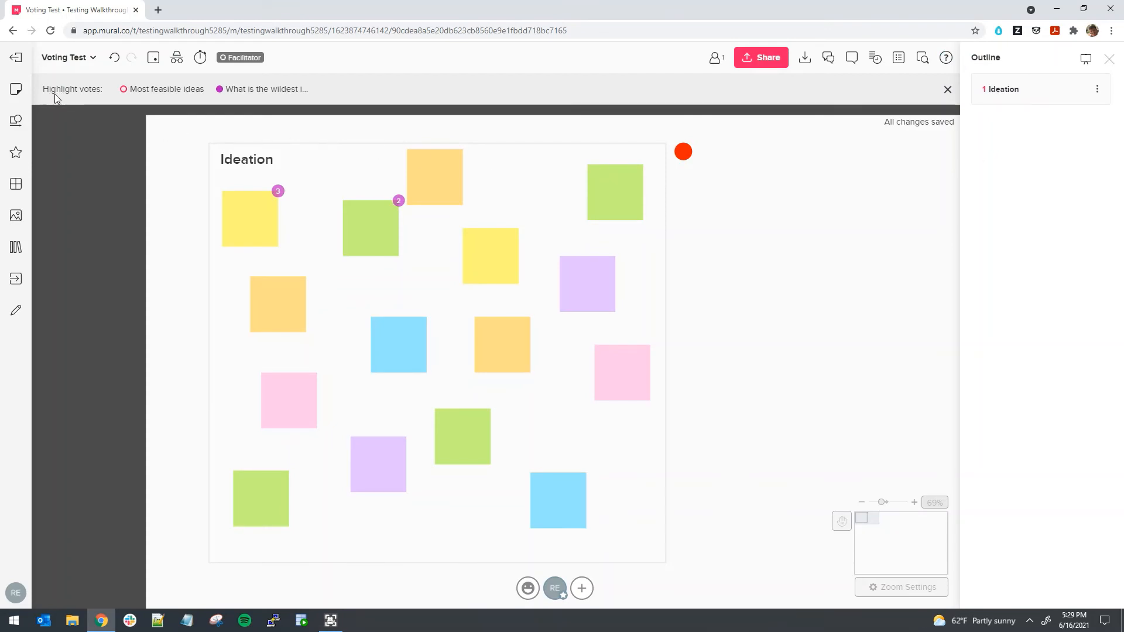
# Step: Switch the highlighted votes to "Most feasible ideas" and back to "What is the wildest idea"
pyautogui.click(130, 91)
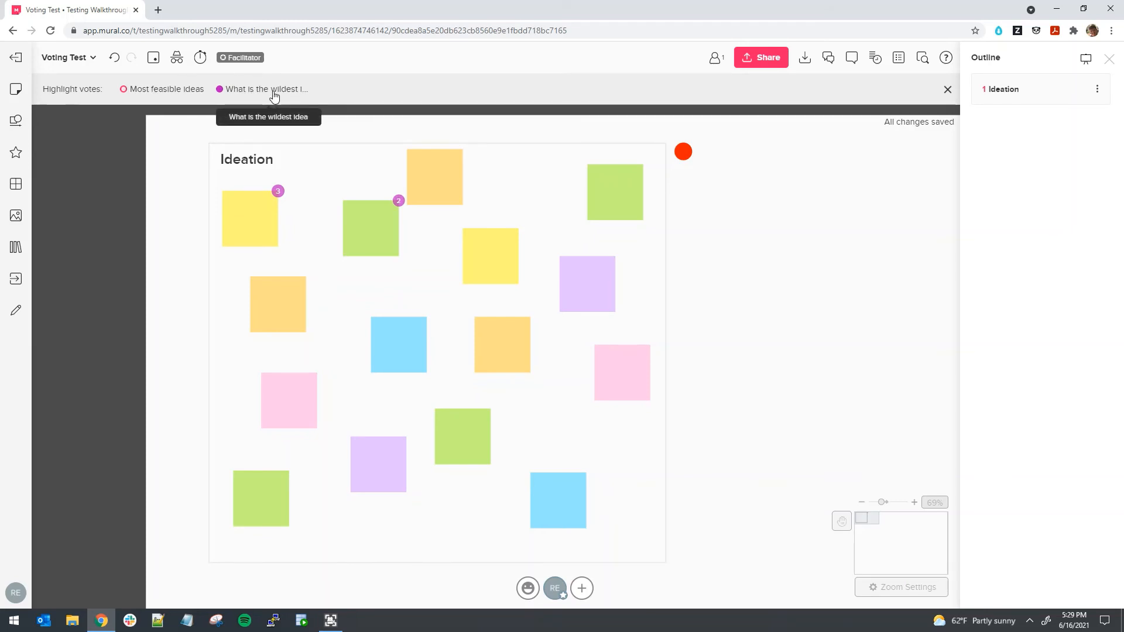
pyautogui.click(169, 91)
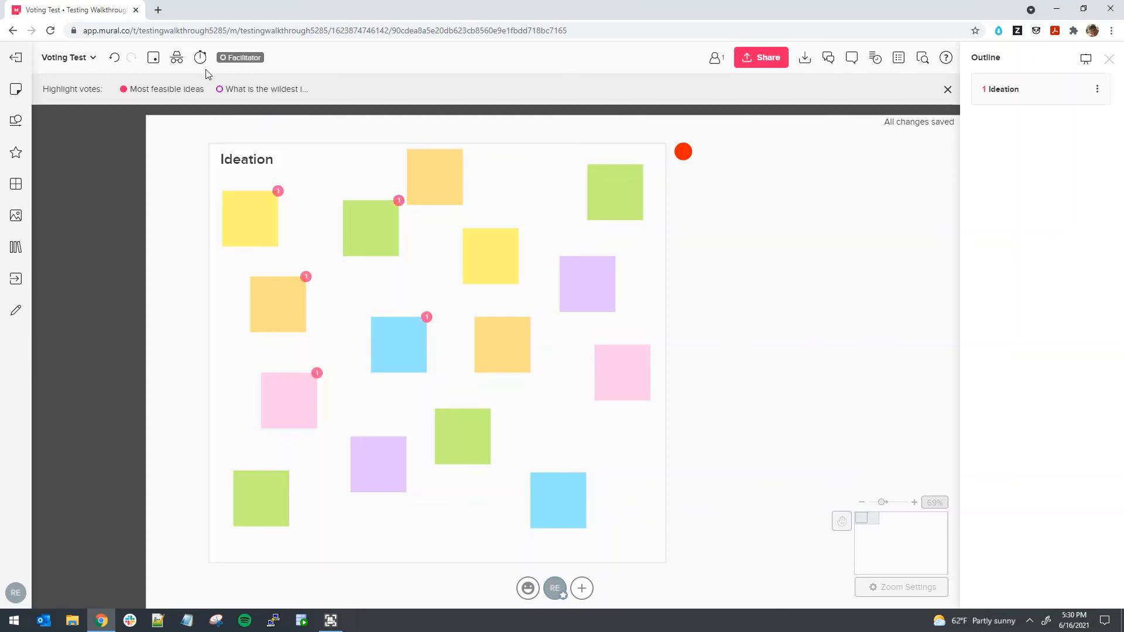
pyautogui.click(249, 93)
# Step: Label the upper-left yellow sticky note "B: 3" and the green one beside it "B: 2"
pyautogui.click(259, 223)
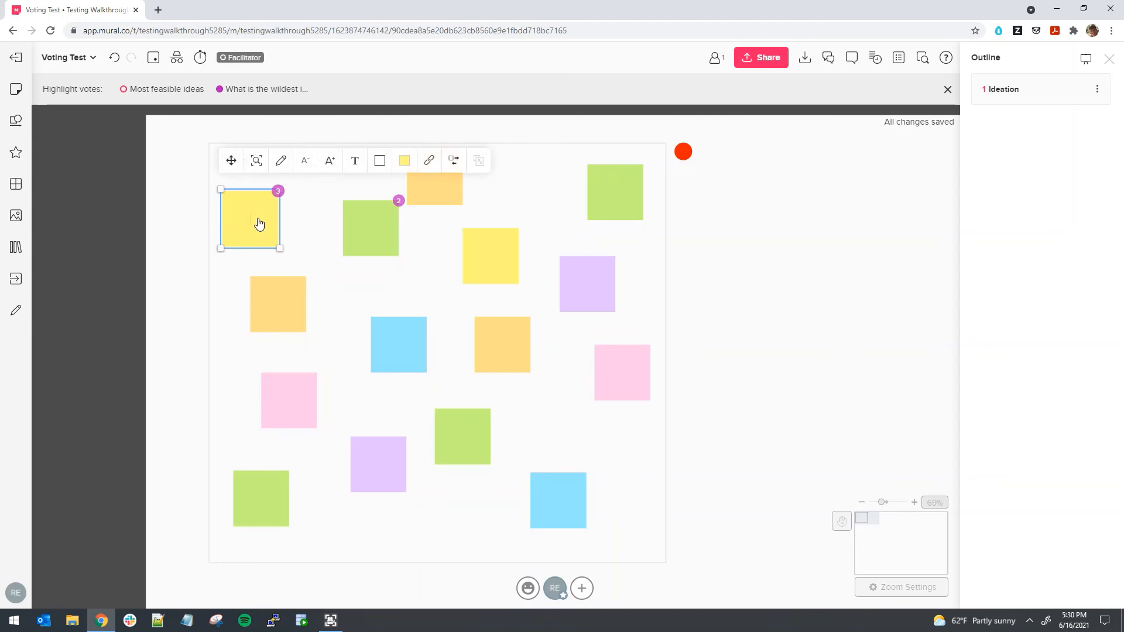
pyautogui.click(364, 228)
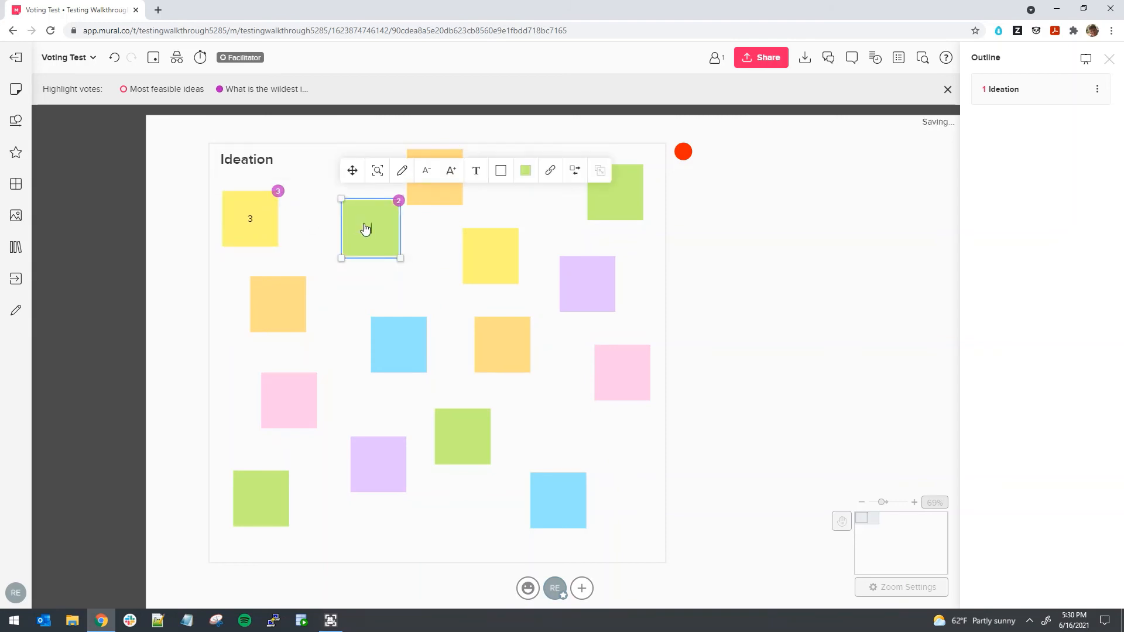
pyautogui.write('2')
pyautogui.doubleClick(247, 225)
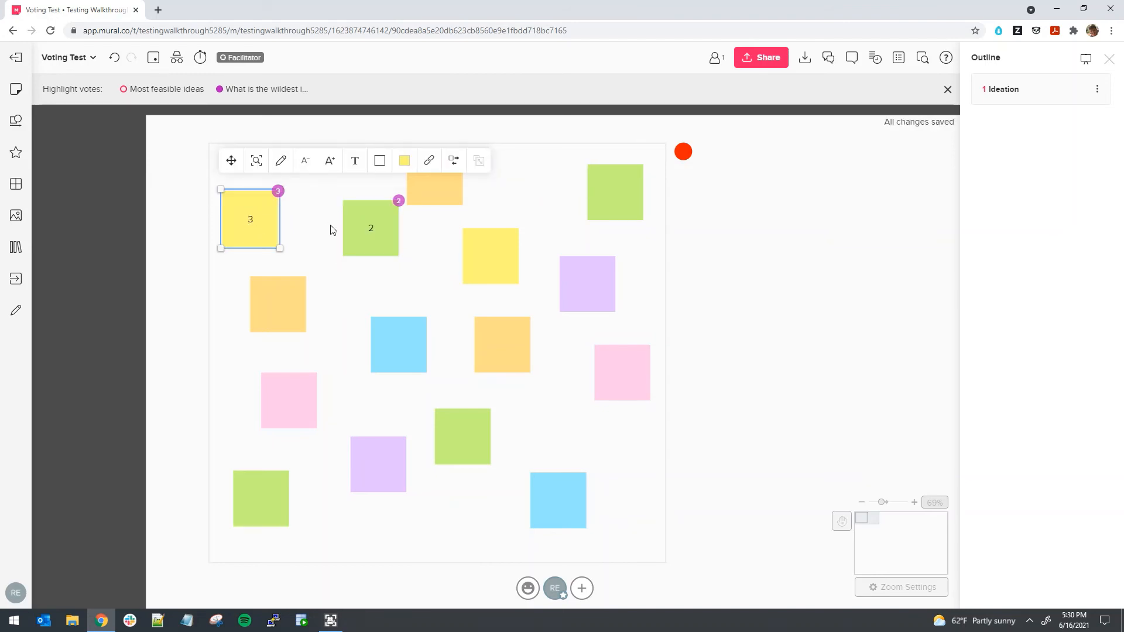
pyautogui.write('B:')
pyautogui.doubleClick(371, 232)
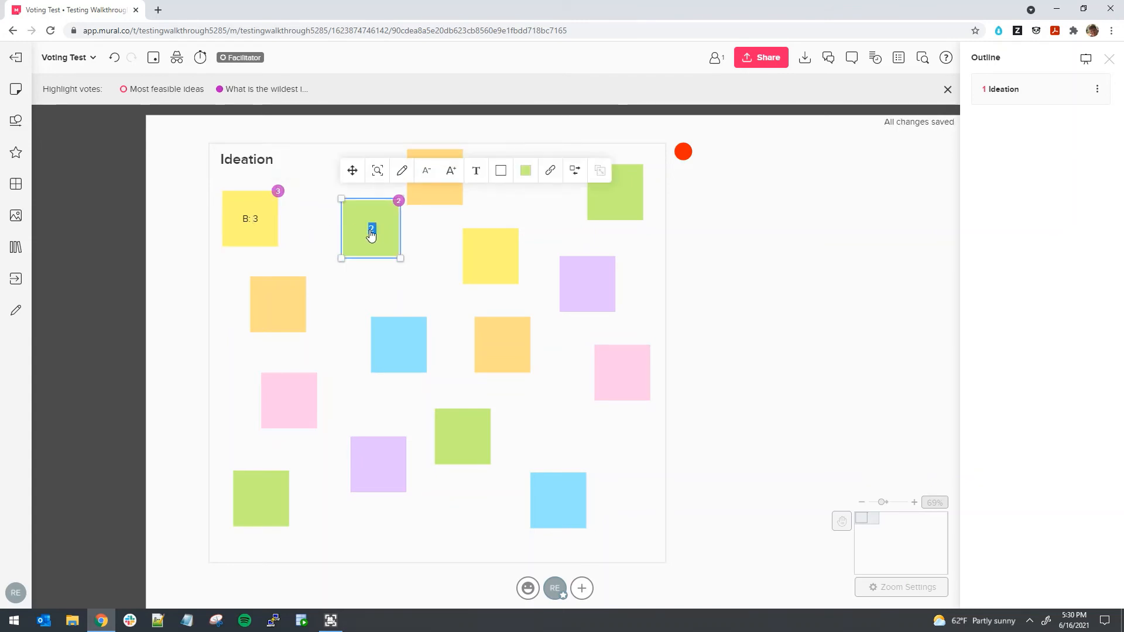
pyautogui.press('Left')
pyautogui.write('B:')
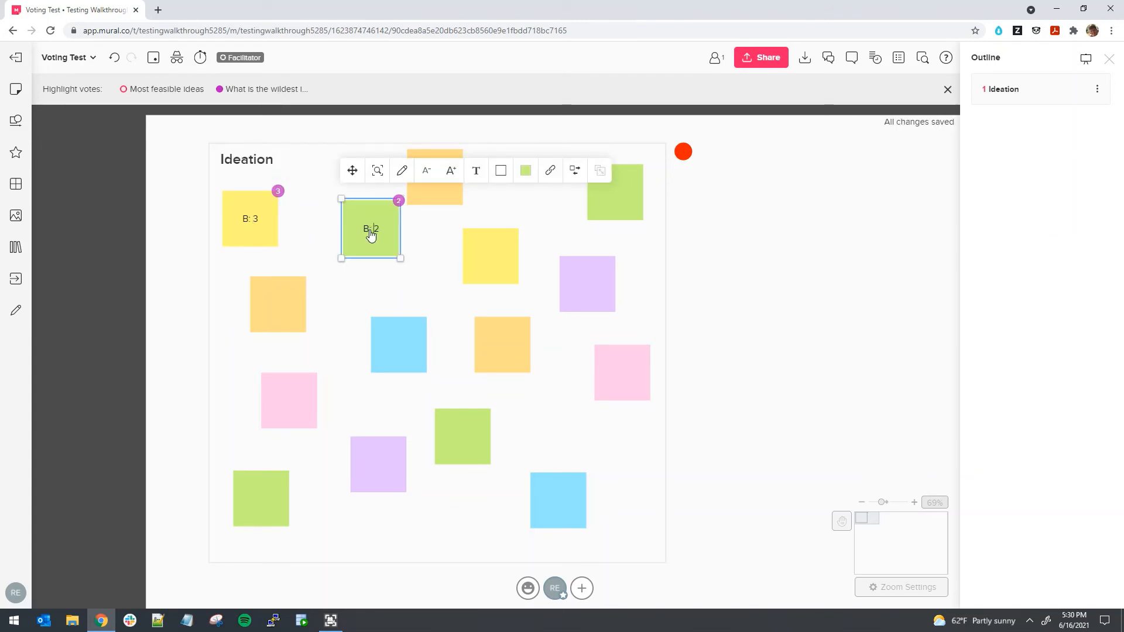
# Step: Highlight the "Most feasible ideas" votes and add the line "A: 1" above the text on the labelled yellow sticky note
pyautogui.click(170, 93)
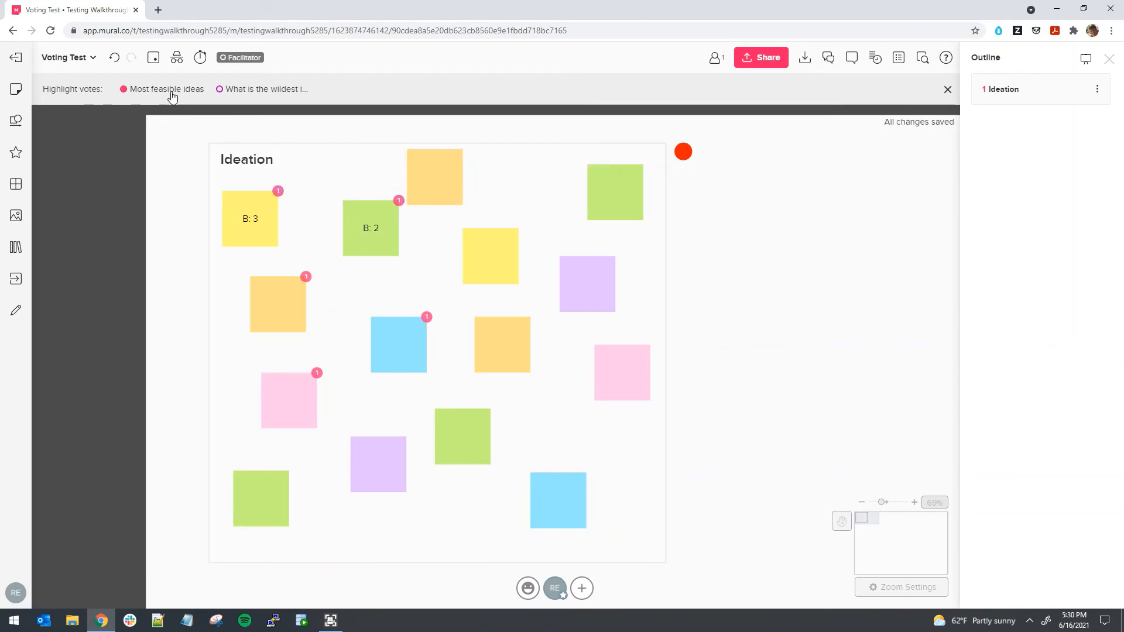
pyautogui.click(246, 222)
pyautogui.click(247, 222)
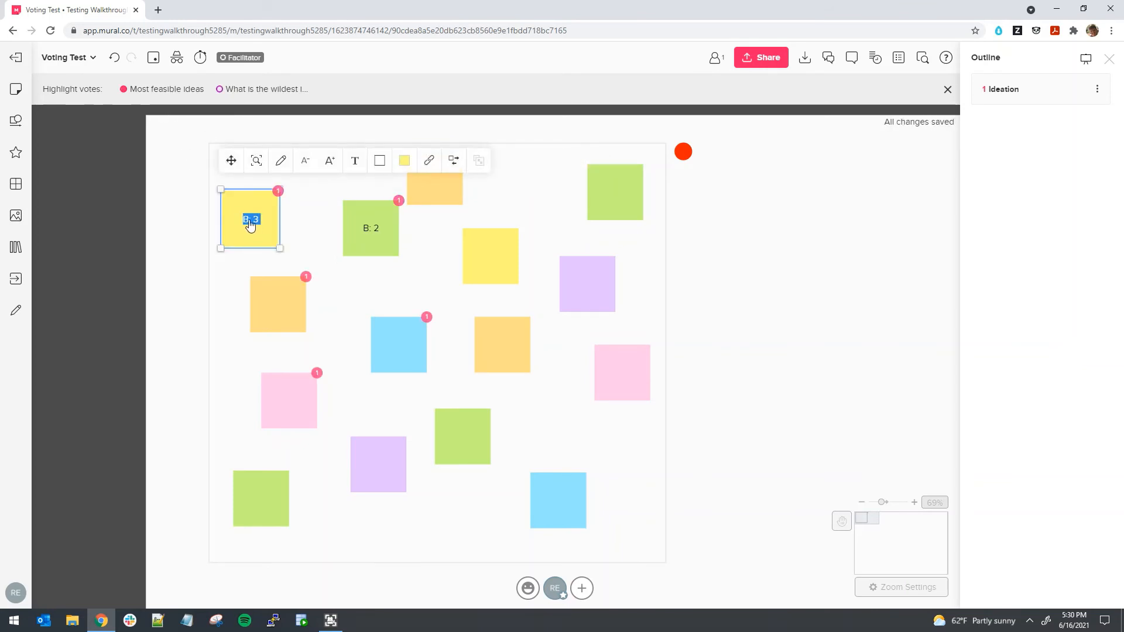
pyautogui.click(247, 223)
pyautogui.write('A')
pyautogui.press('Return')
pyautogui.write(': 1')
pyautogui.click(313, 245)
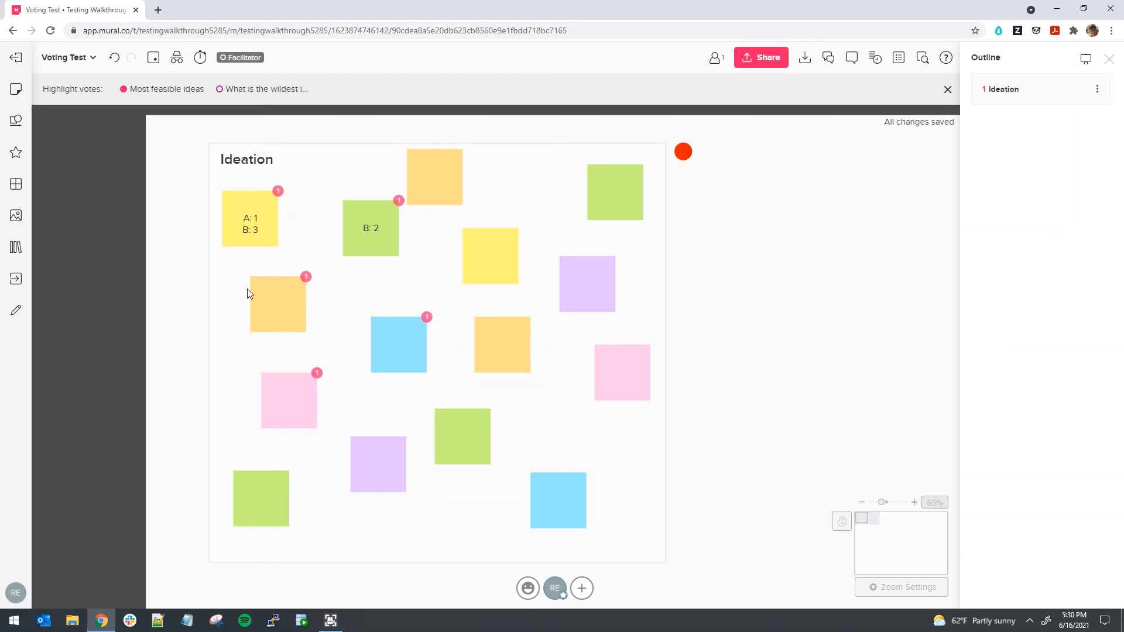
# Step: Review the "Most feasible ideas" voting results page again and return to the board
pyautogui.click(153, 57)
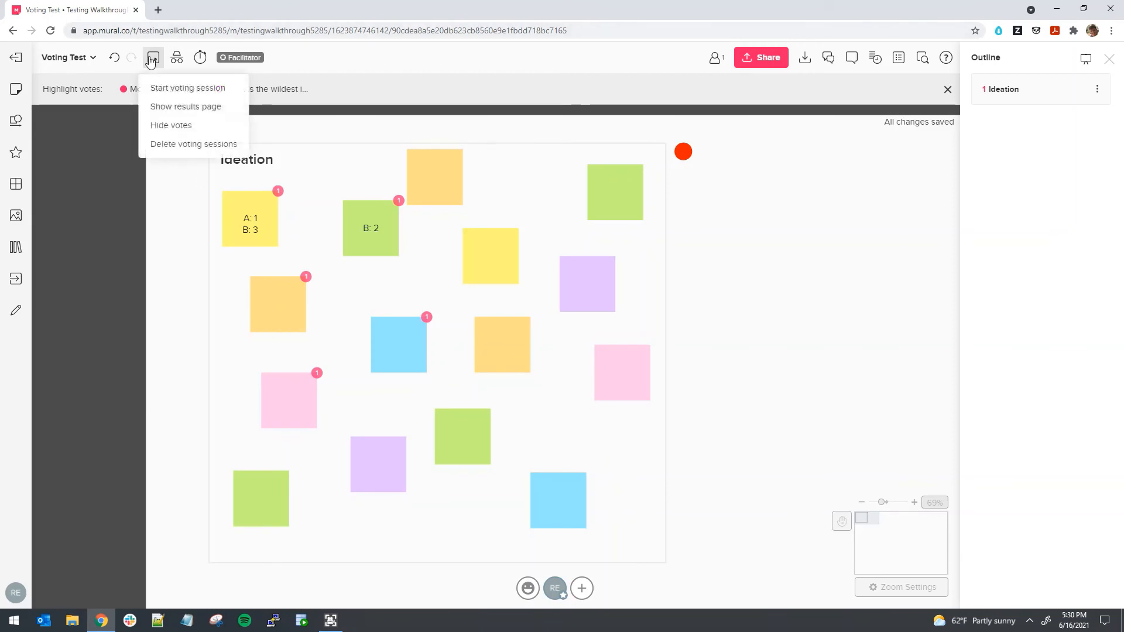
pyautogui.click(184, 107)
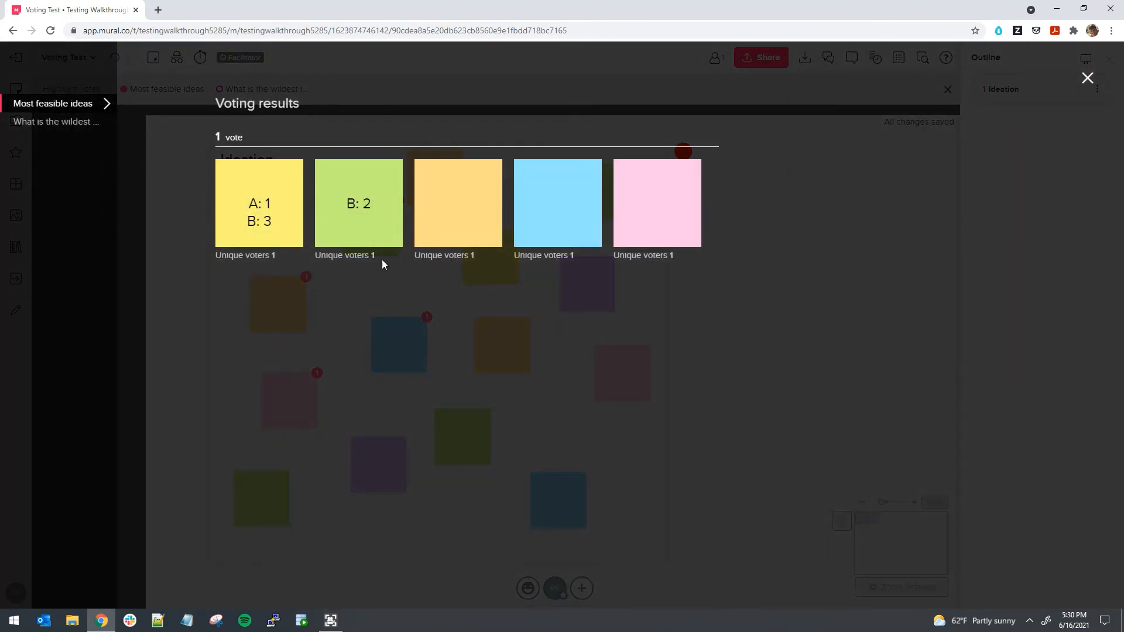
pyautogui.click(1087, 78)
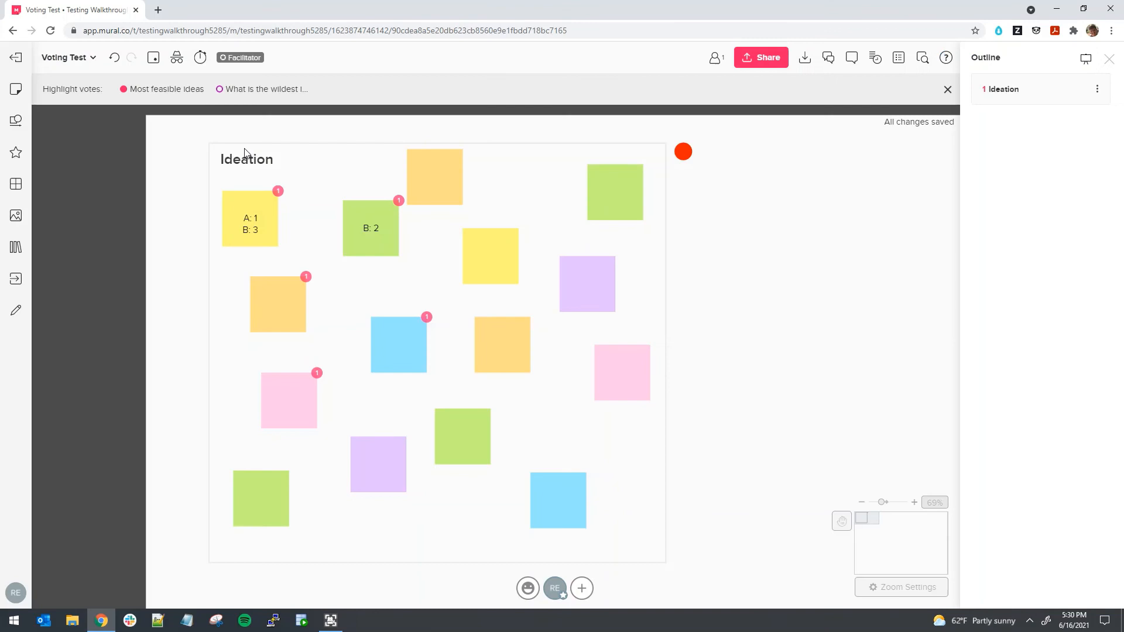
# Step: Hide the votes on the board and show them again
pyautogui.click(154, 58)
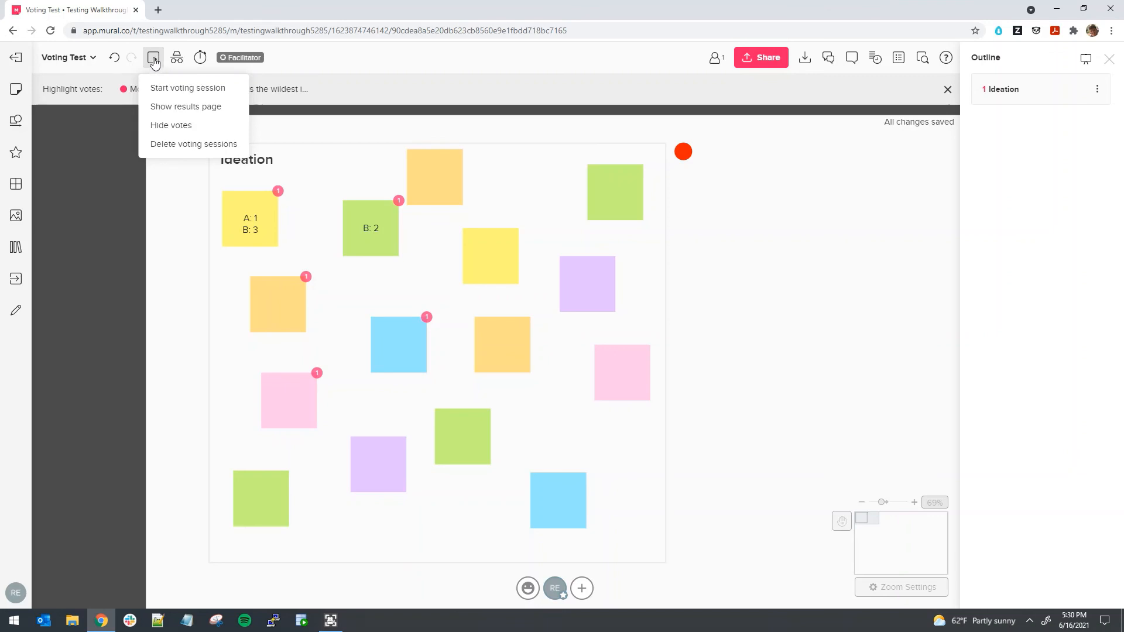
pyautogui.click(183, 125)
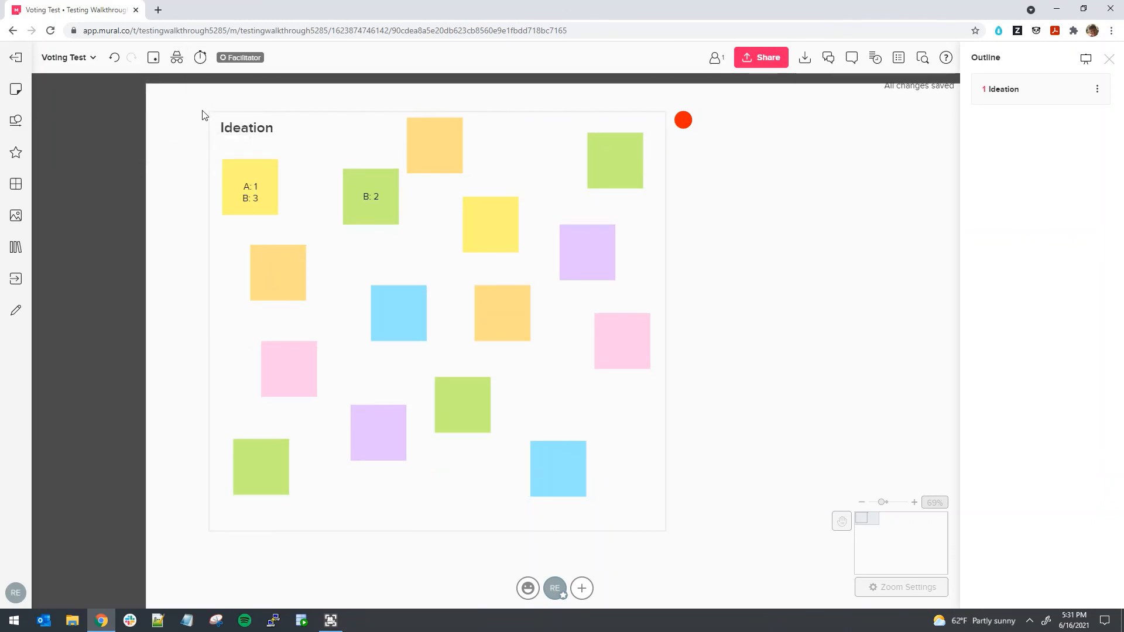
pyautogui.click(154, 58)
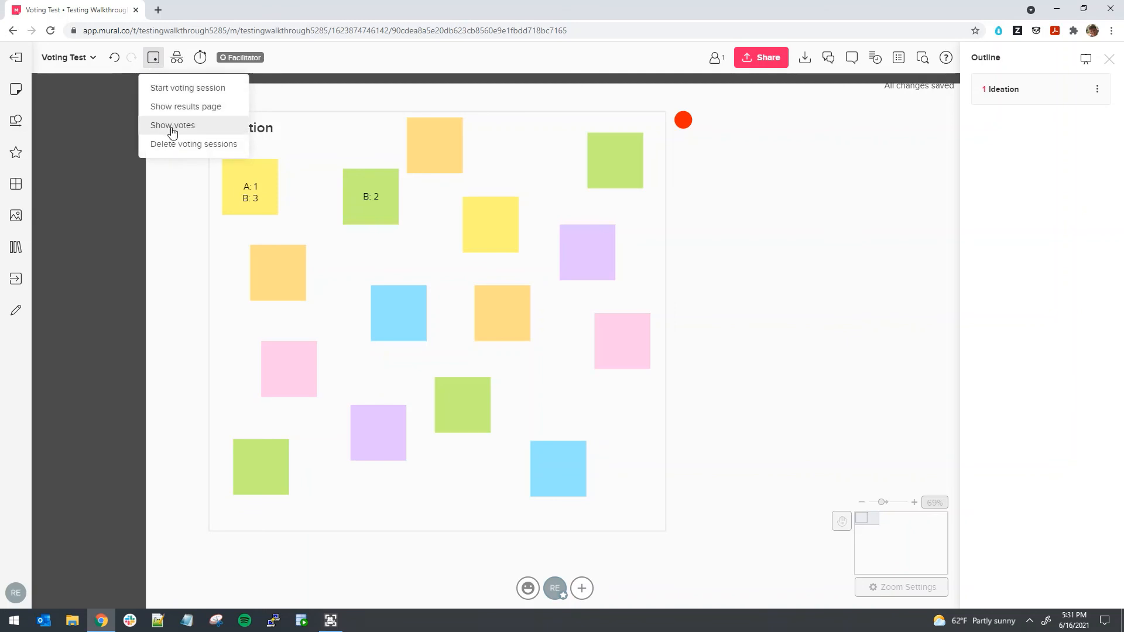
pyautogui.click(173, 125)
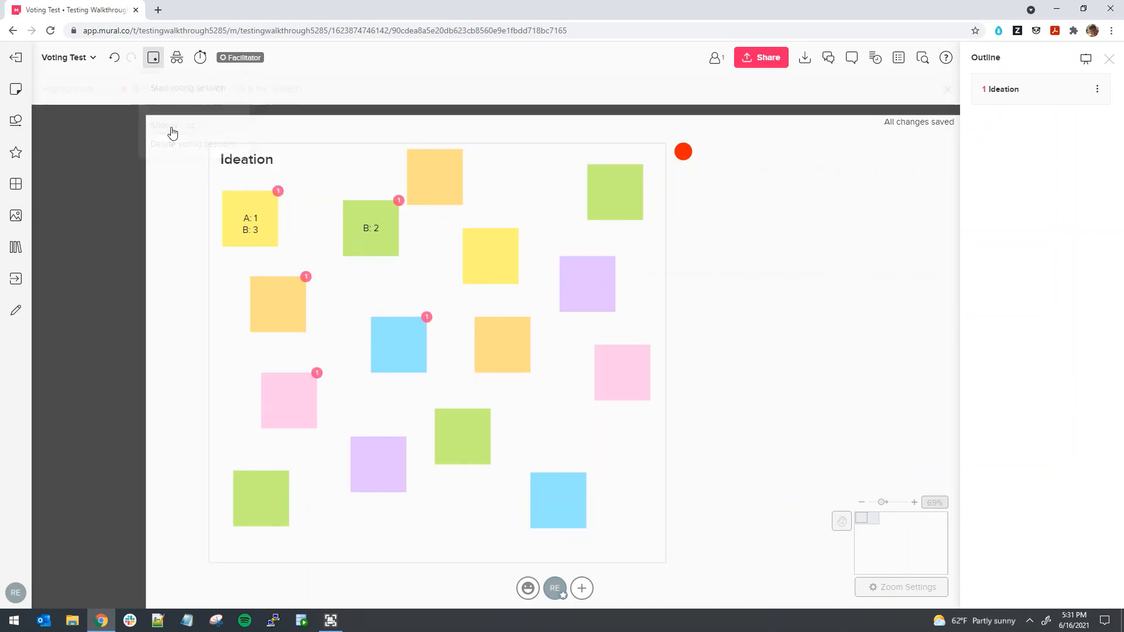
# Step: Permanently delete the "Most feasible ideas" and "What is the wildest idea" voting sessions
pyautogui.click(153, 58)
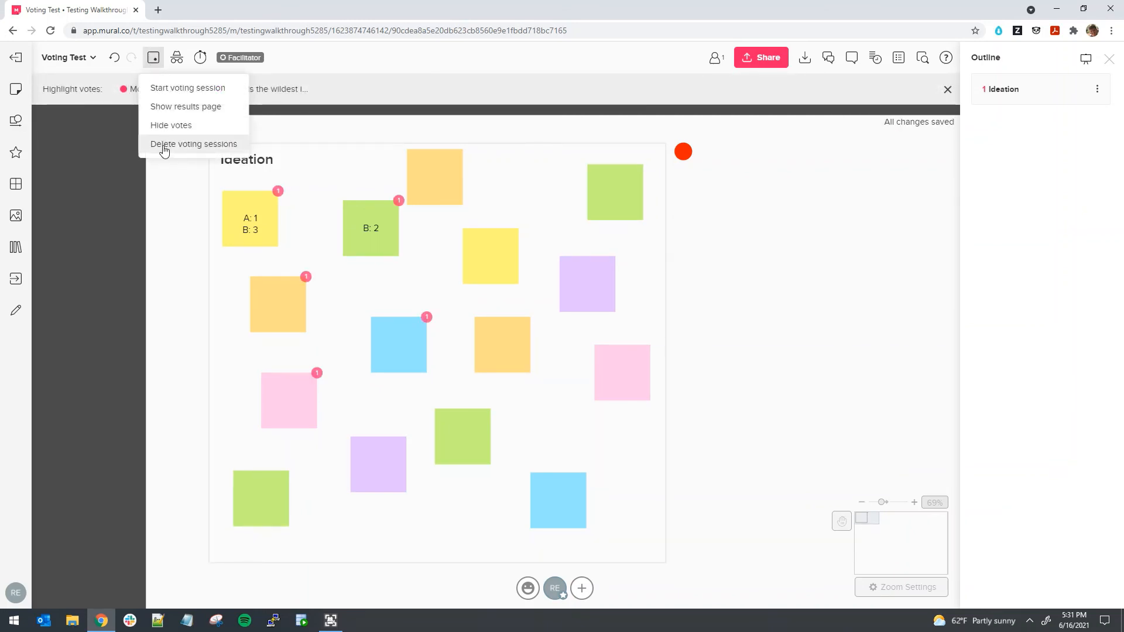
pyautogui.click(165, 192)
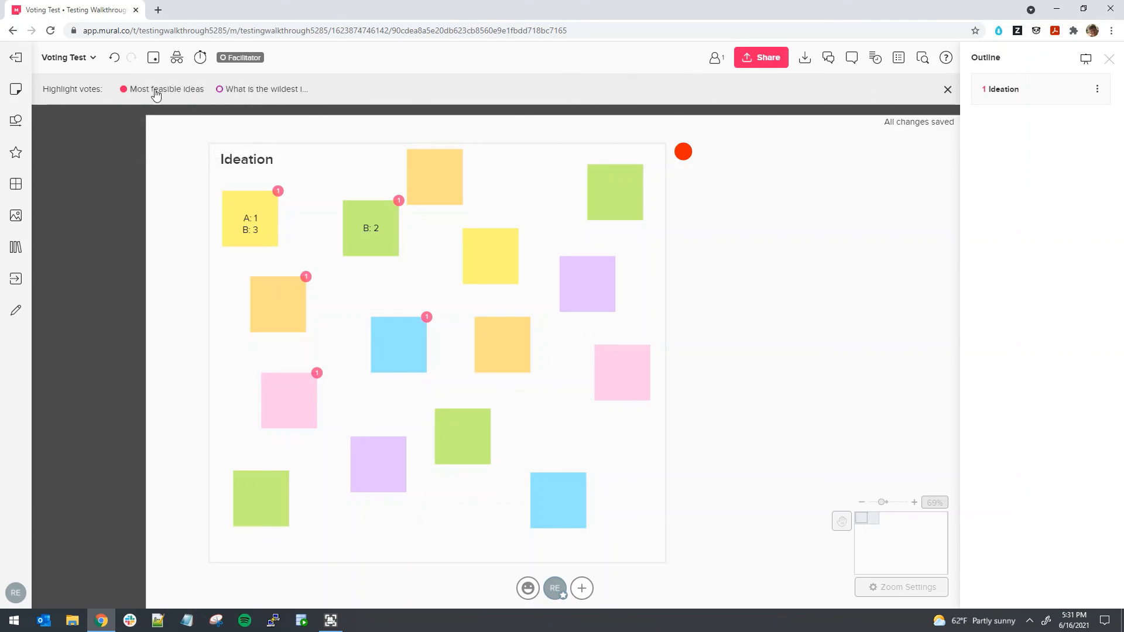
pyautogui.click(153, 58)
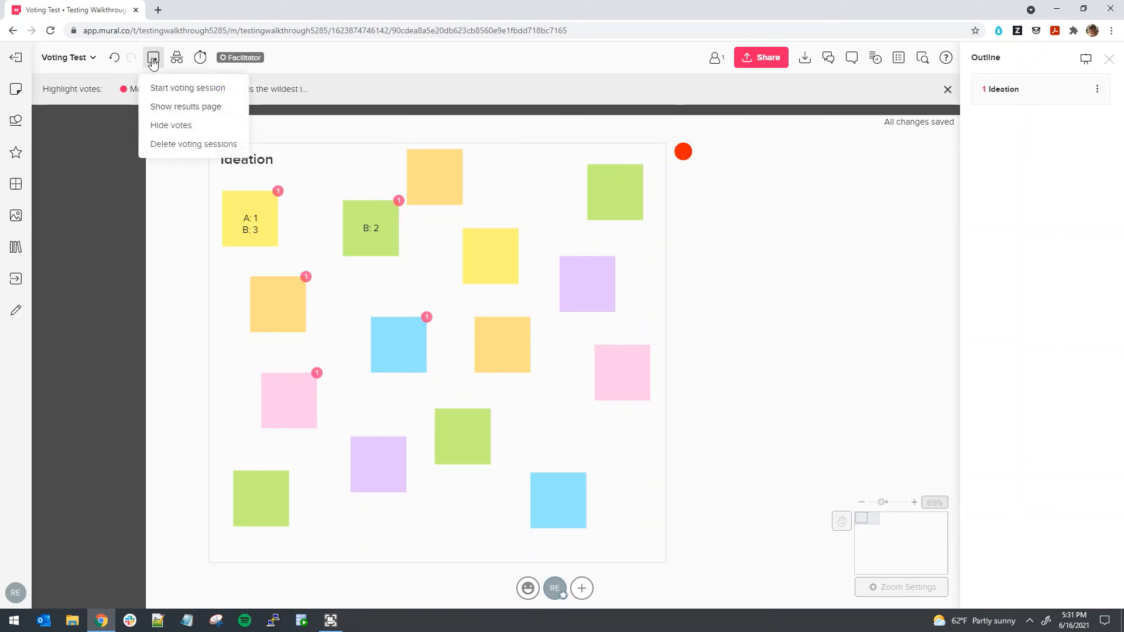
pyautogui.click(158, 146)
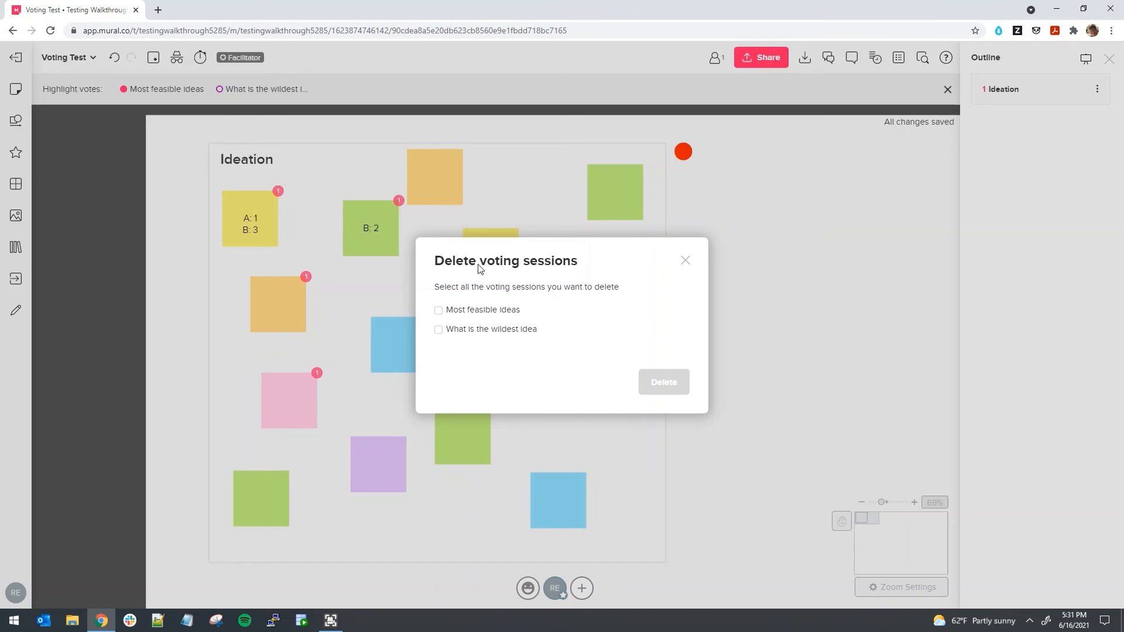
pyautogui.click(439, 310)
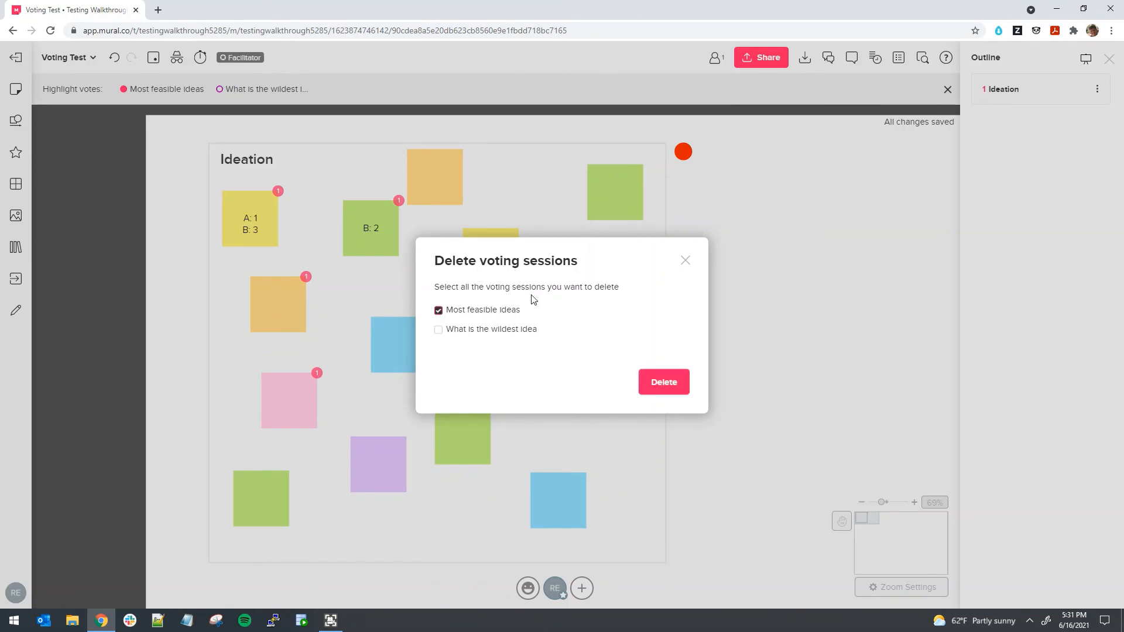
pyautogui.click(440, 331)
pyautogui.click(664, 381)
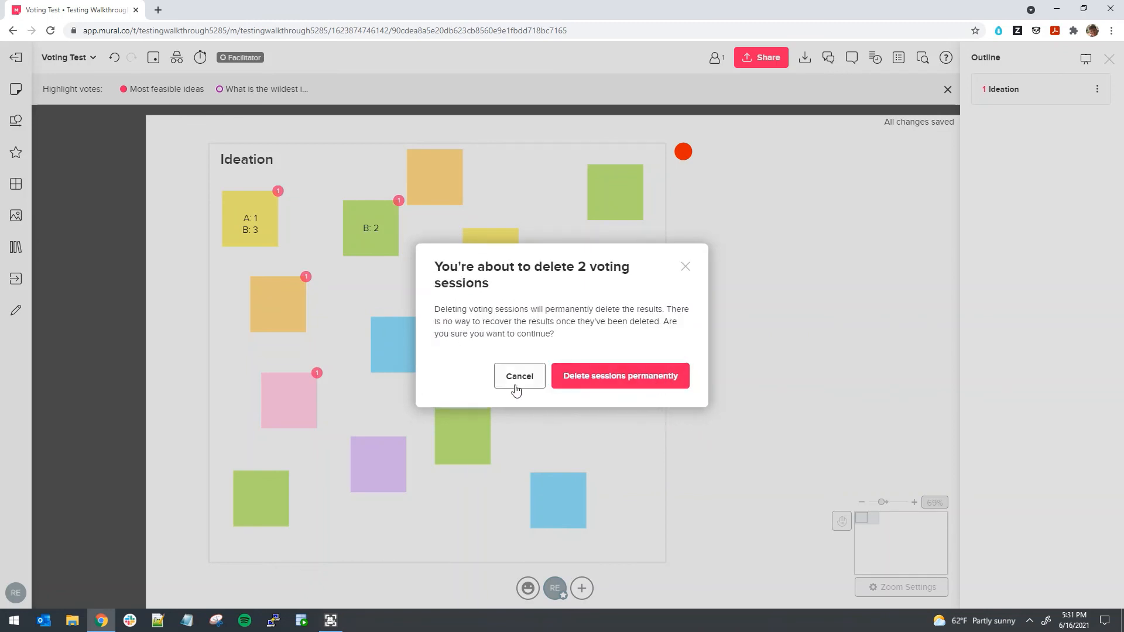
pyautogui.click(674, 386)
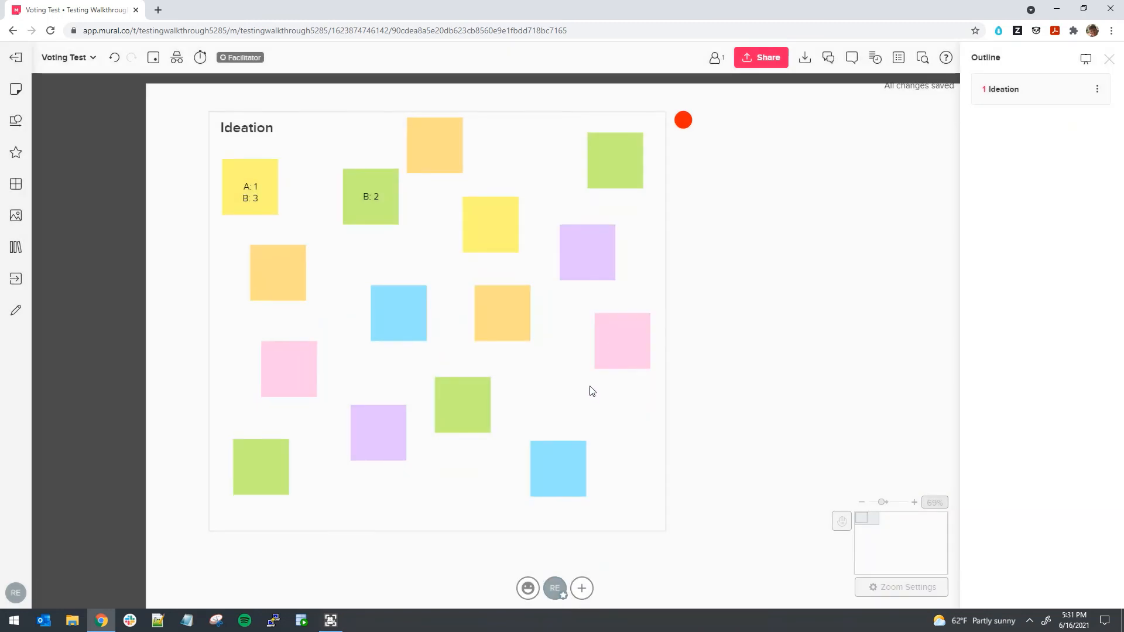
# Step: Clear the text from the labelled green sticky note and the labelled yellow sticky note in the Ideation area
pyautogui.click(375, 202)
pyautogui.click(376, 200)
pyautogui.press('BackSpace')
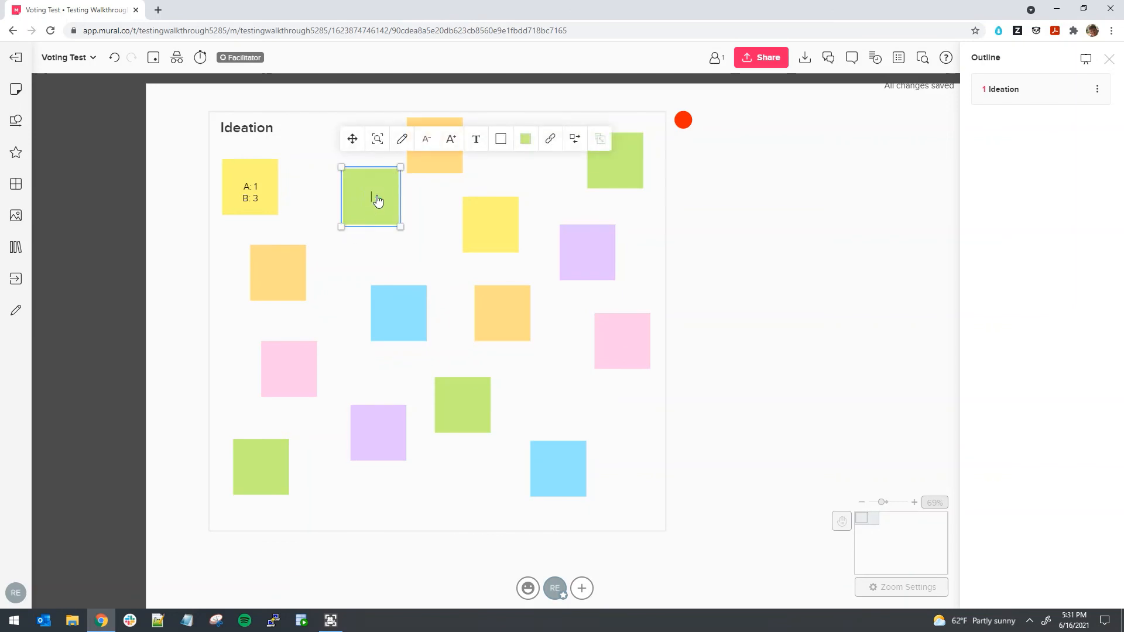
pyautogui.click(252, 188)
pyautogui.click(253, 189)
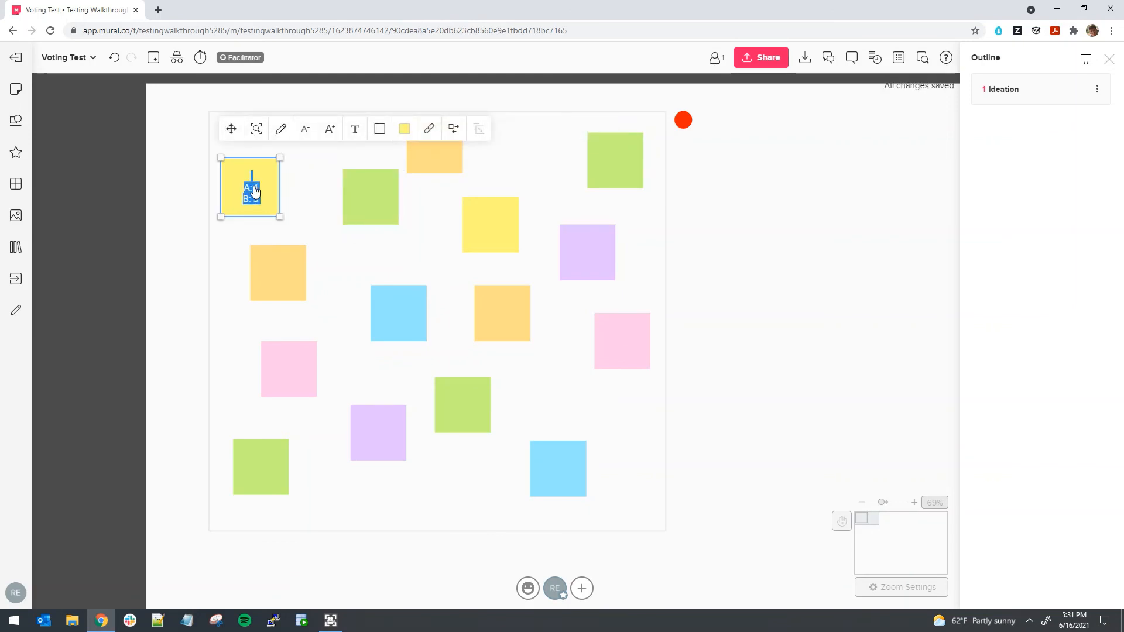
pyautogui.press('BackSpace')
pyautogui.click(306, 201)
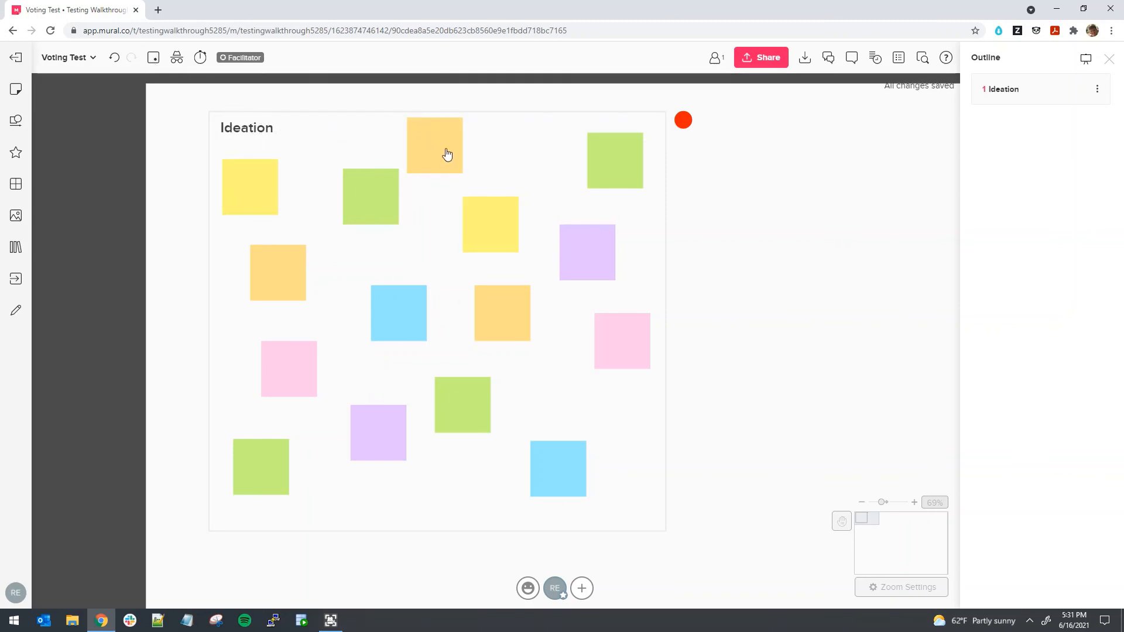
# Step: Add three more red dots in a column below the existing one beside the Ideation area
pyautogui.doubleClick(684, 143)
pyautogui.click(736, 149)
pyautogui.doubleClick(682, 167)
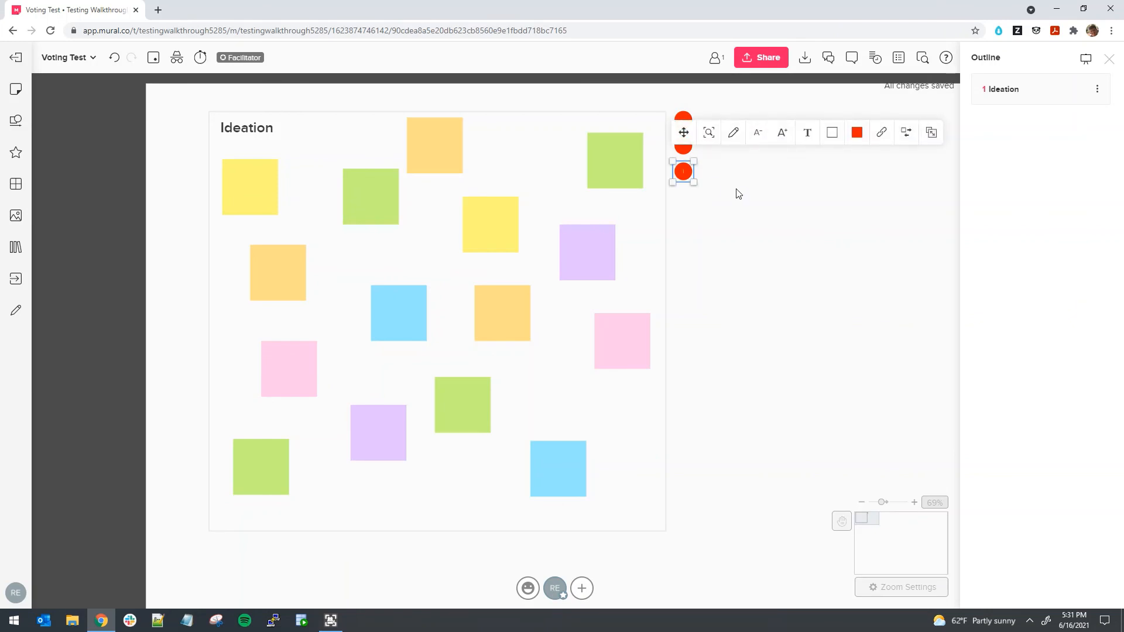
pyautogui.click(736, 189)
pyautogui.doubleClick(684, 196)
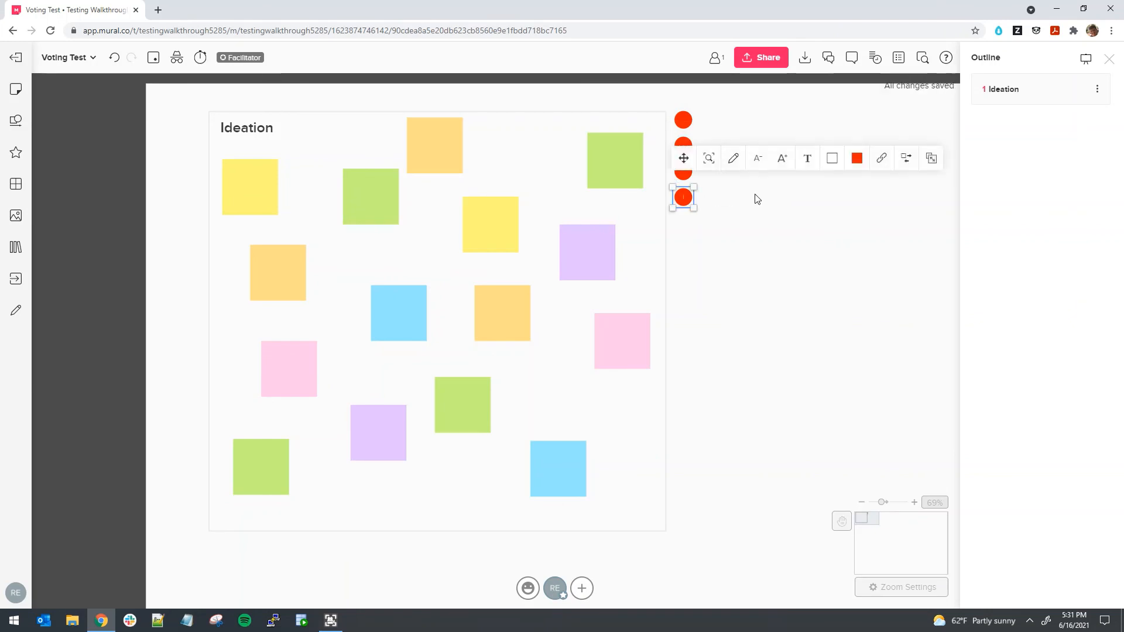
pyautogui.click(751, 199)
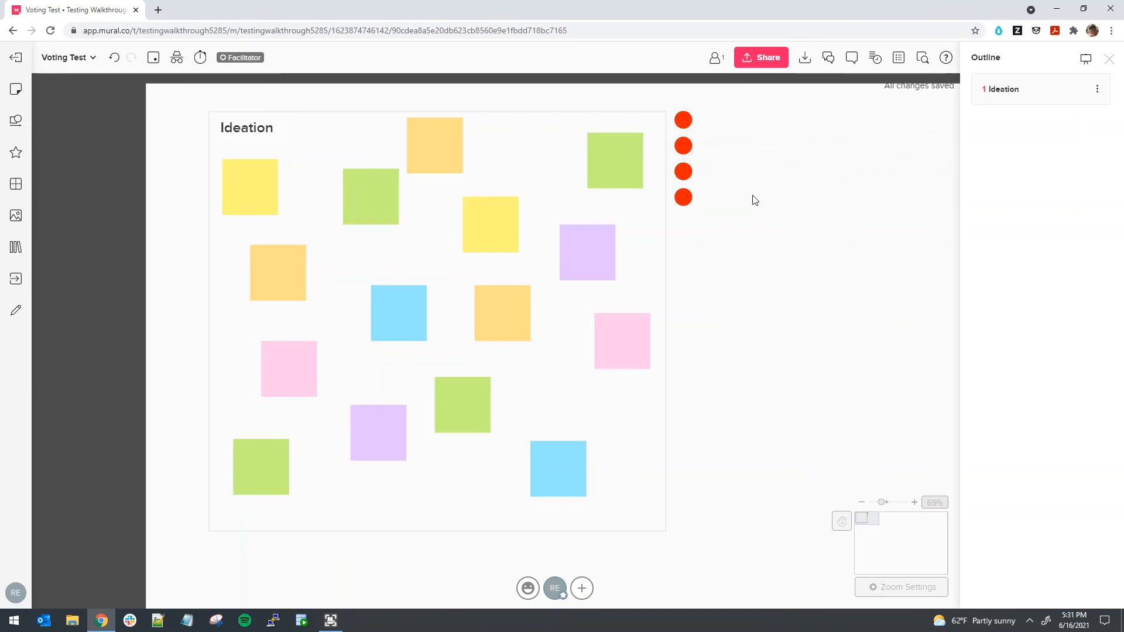
# Step: Place one of the red dots on the lower-left corner of the yellow sticky note below the Ideation title
pyautogui.click(692, 128)
pyautogui.moveTo(694, 131); pyautogui.dragTo(463, 219)
pyautogui.click(687, 145)
pyautogui.click(684, 170)
pyautogui.click(685, 199)
pyautogui.click(722, 221)
pyautogui.moveTo(252, 212); pyautogui.dragTo(218, 211)
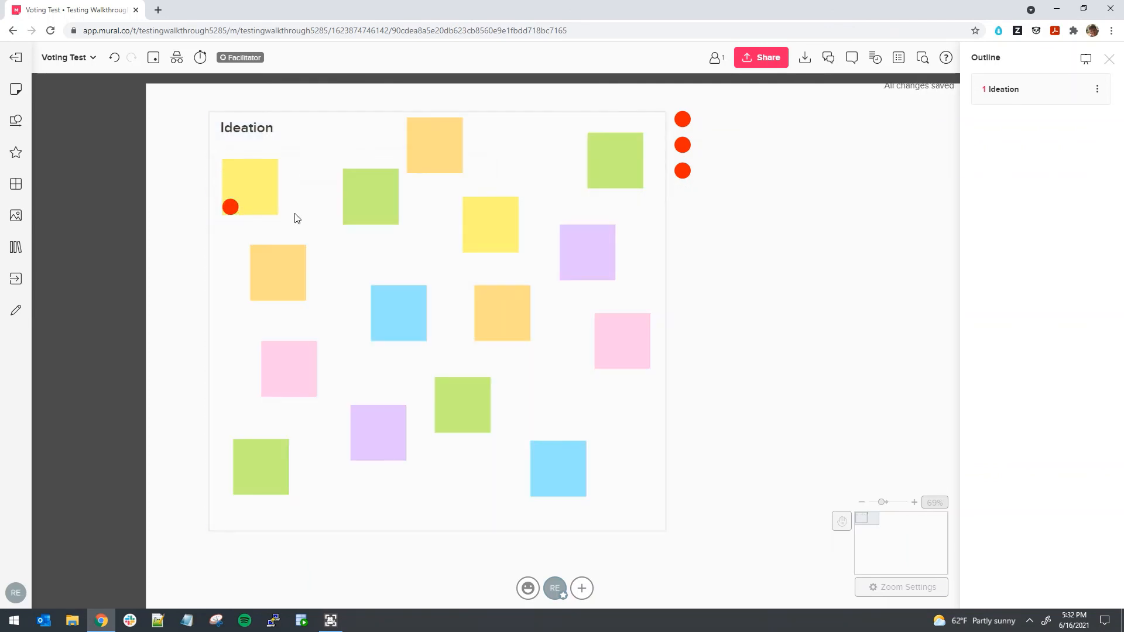